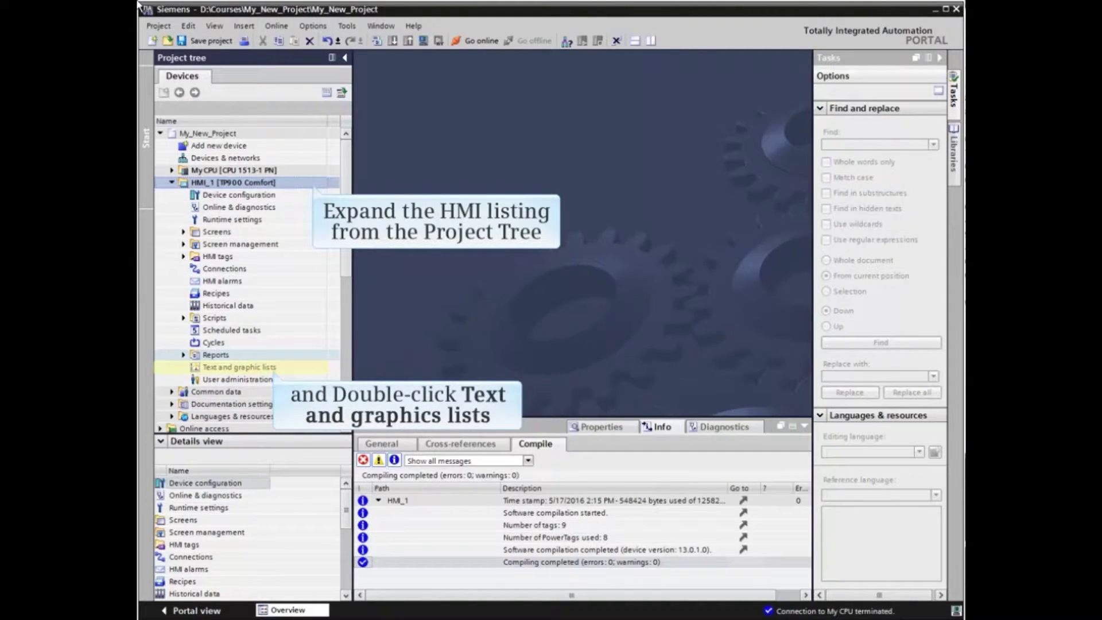
- Add a text list named "My New Text List" to HMI_1's text and graphic lists, with Value/Range as its selection
double_click(224, 367)
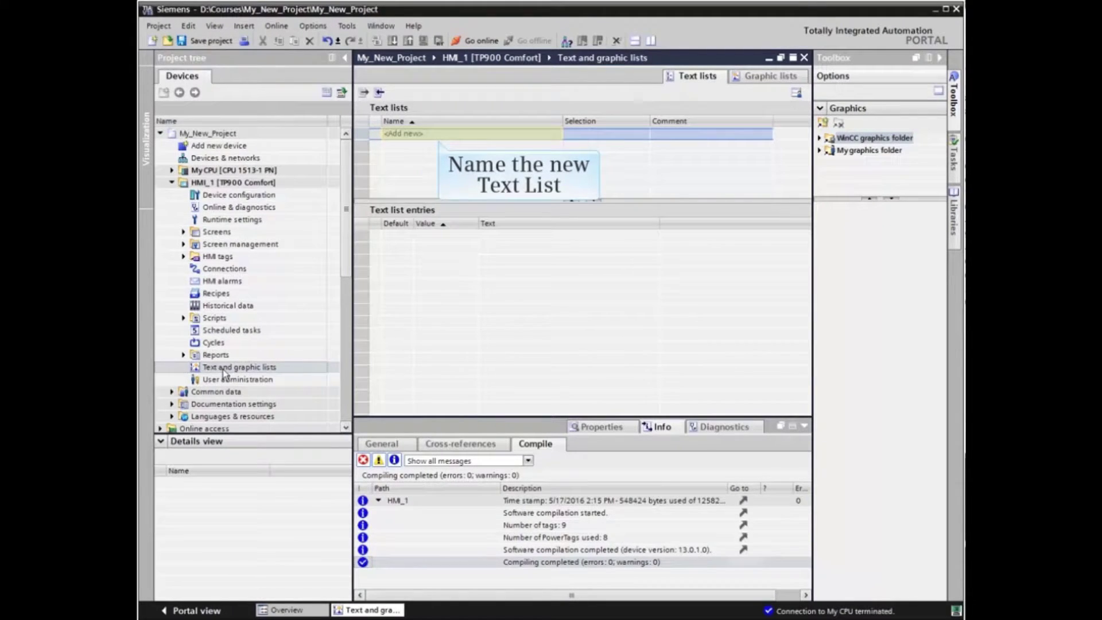
double_click(404, 133)
text(My)
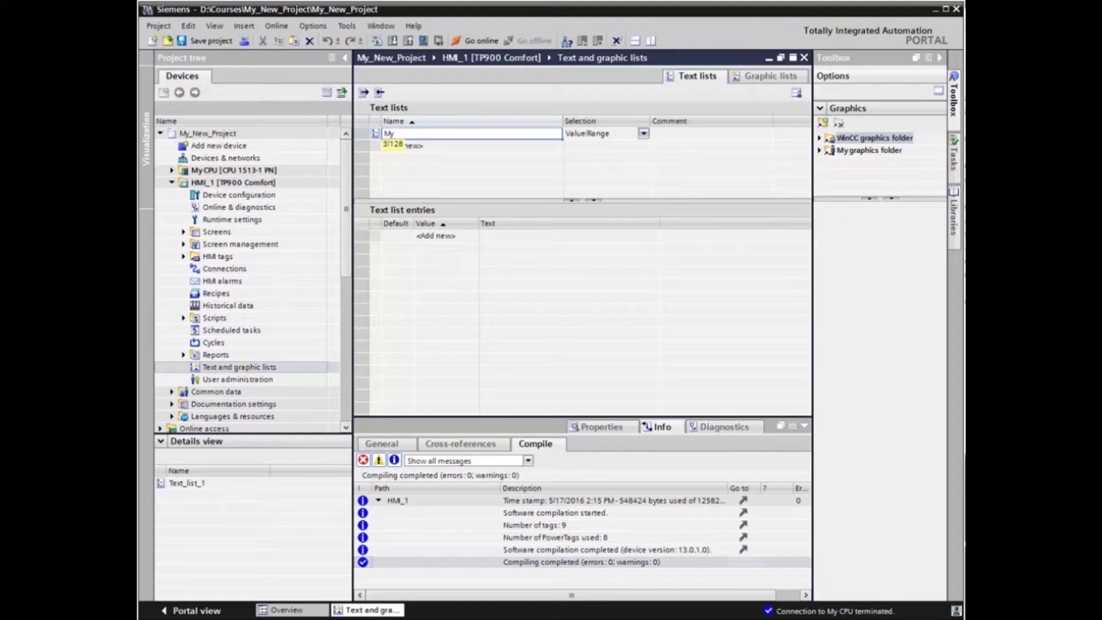
text(_New Text List)
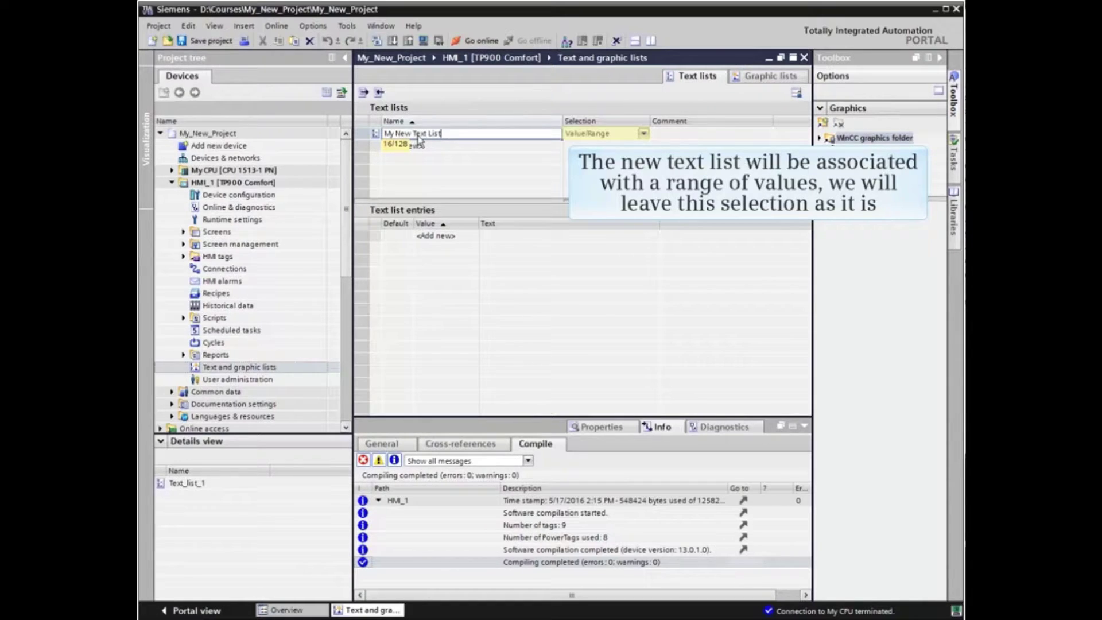
click(620, 135)
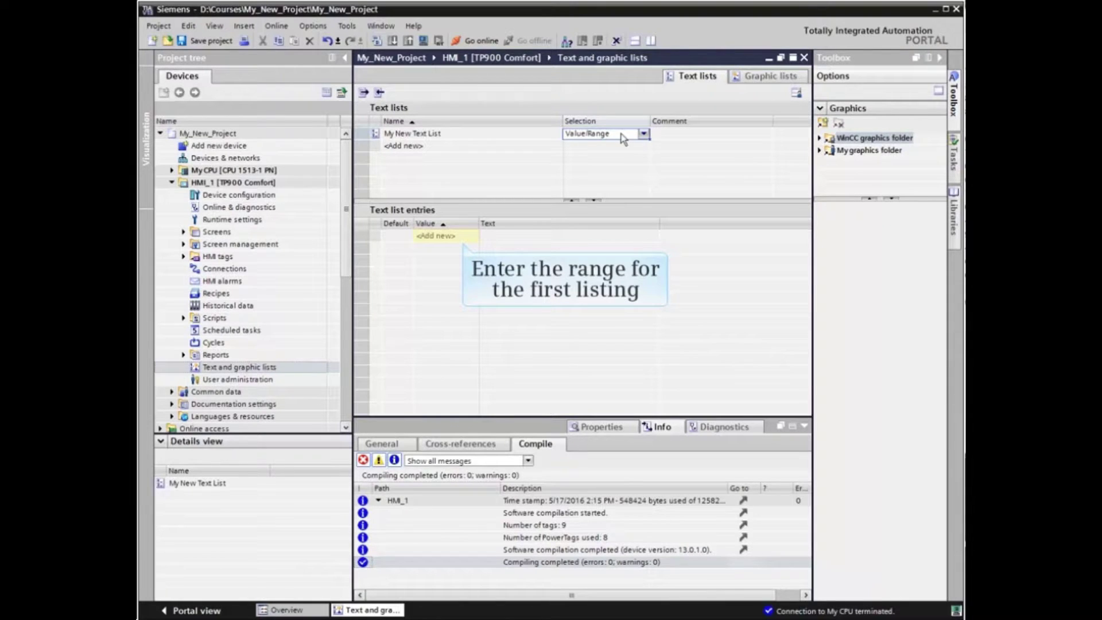
- Add a text list entry for value 0 with the text "The Count Target has been Reached, Reset Now"
click(436, 236)
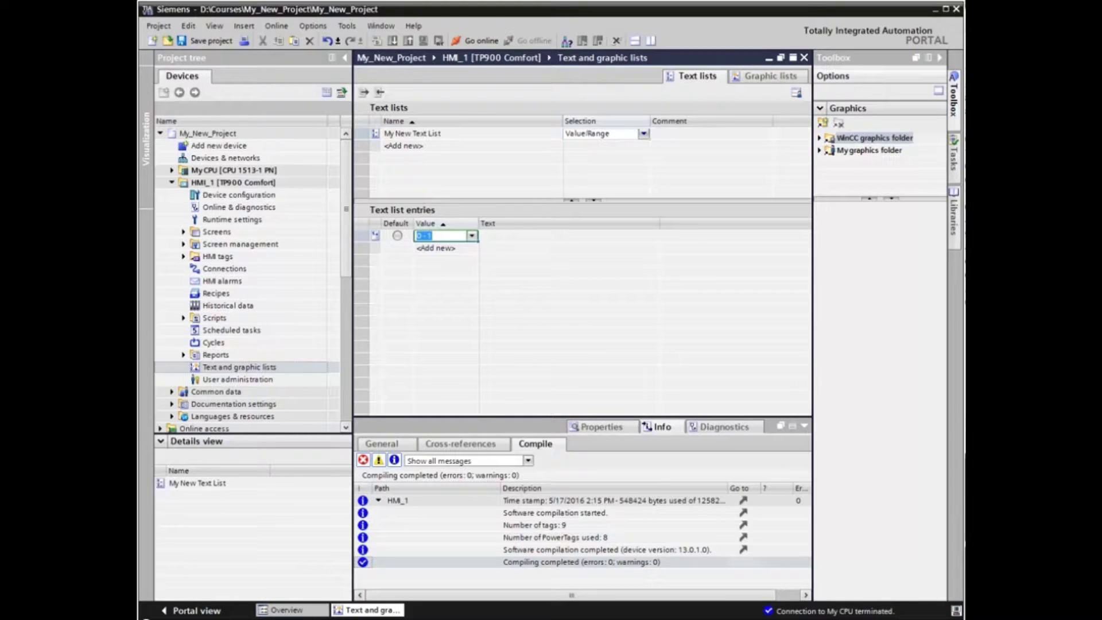
text(0)
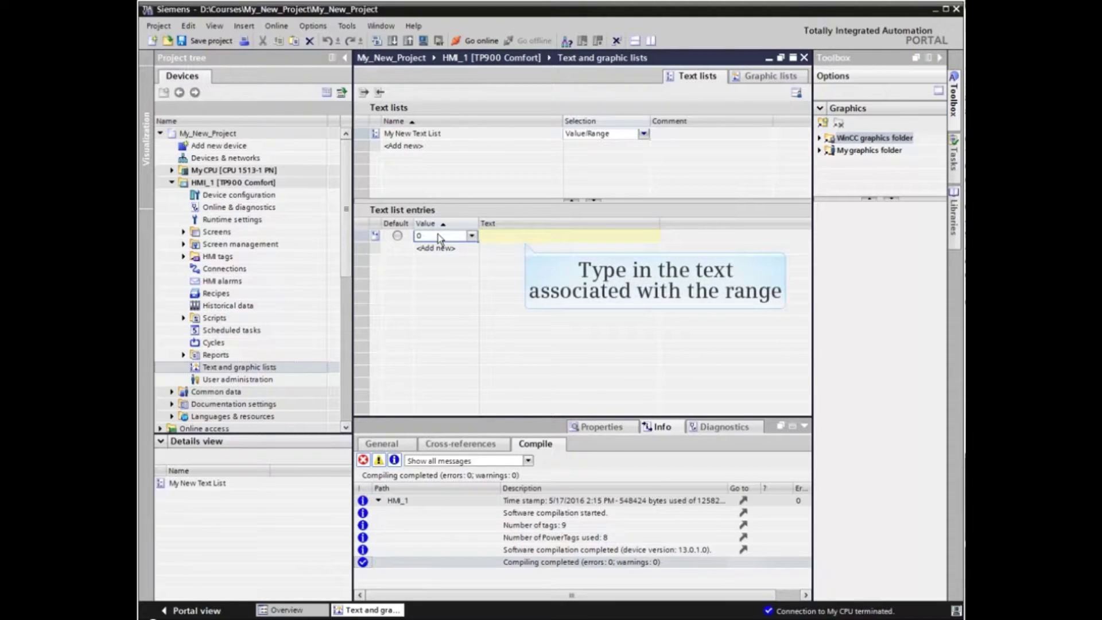
click(485, 236)
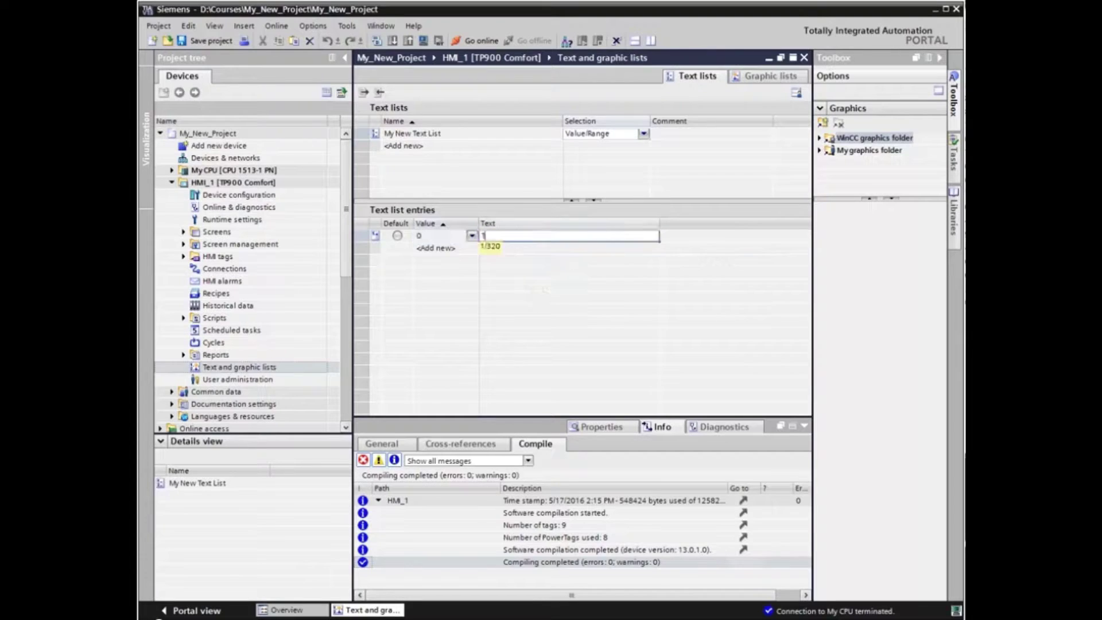
text(The Count Targe)
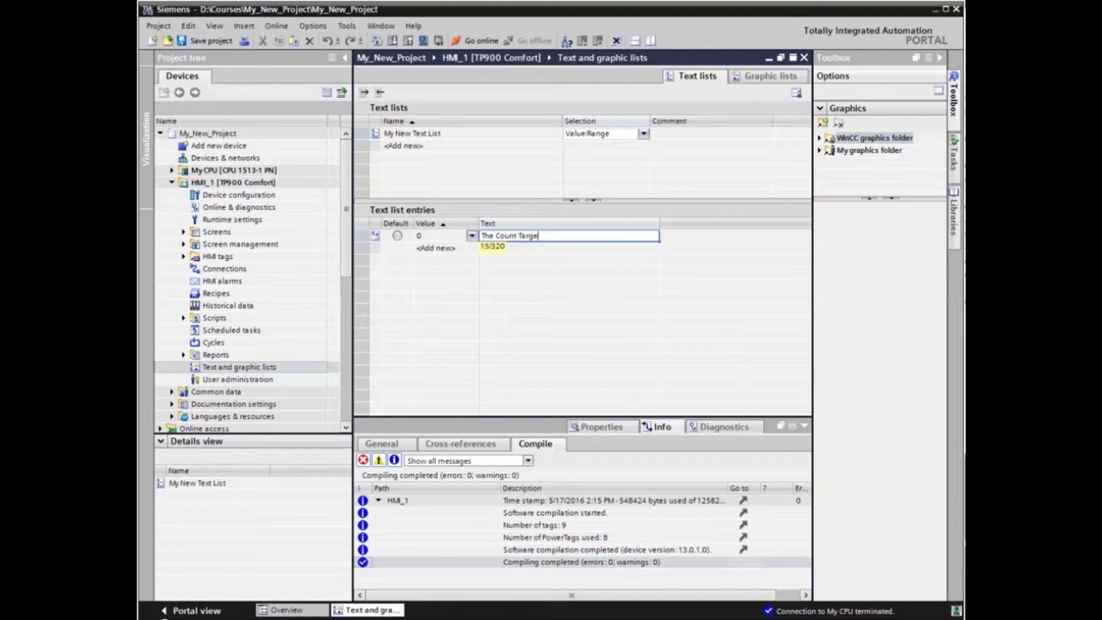
text(t (as been Reached, Reset Now)
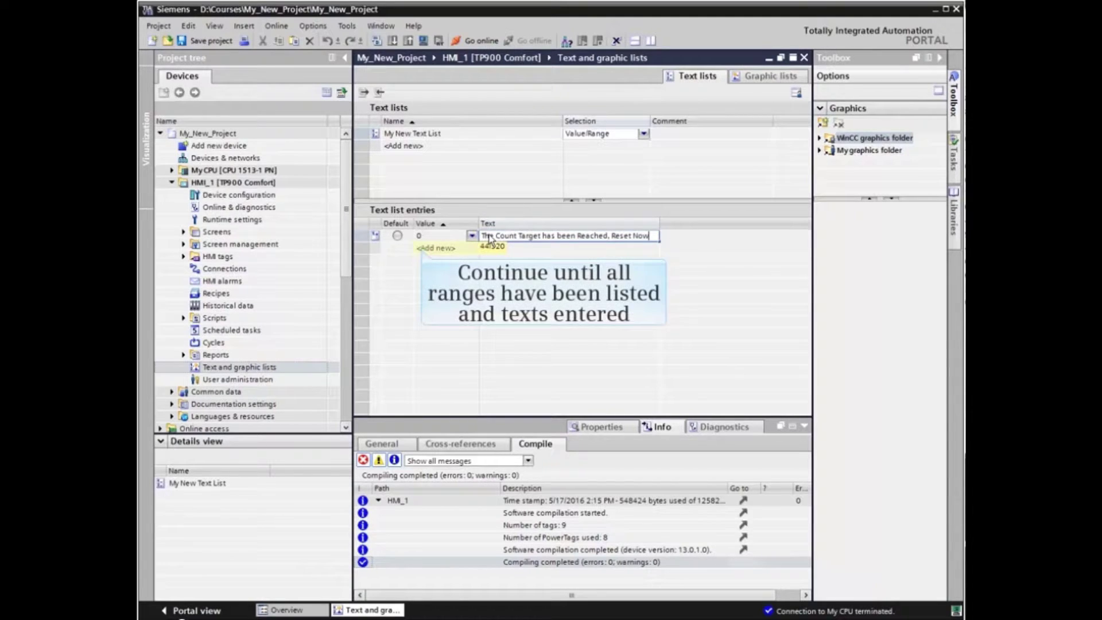
- Add a text list entry for the range 1-7 with the text "The Count is Low, prepare to Reset"
click(428, 247)
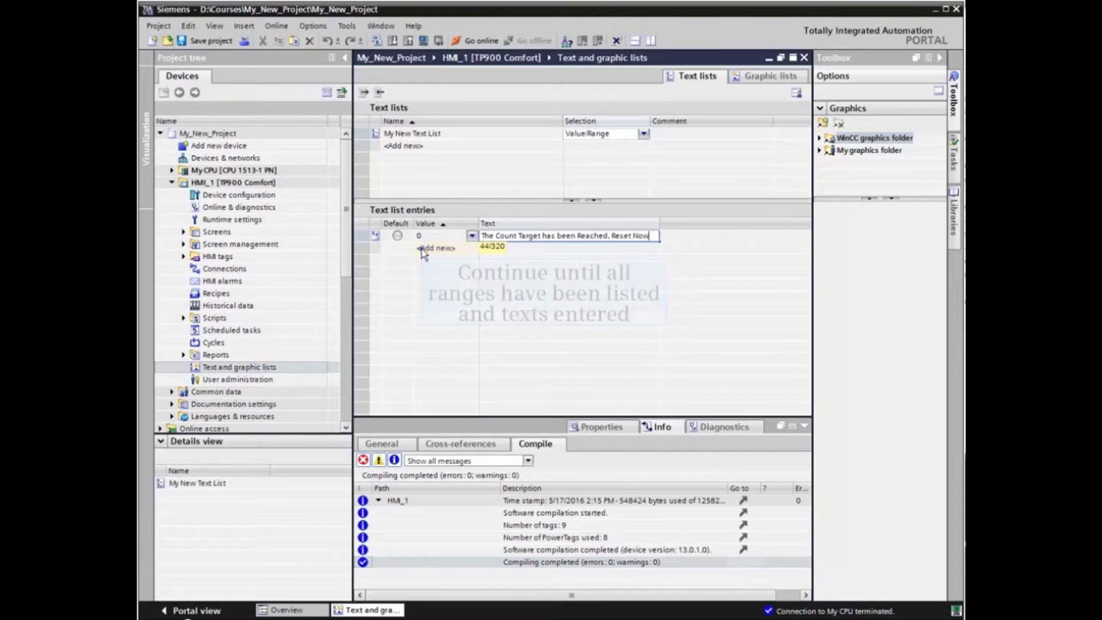
text(1-7)
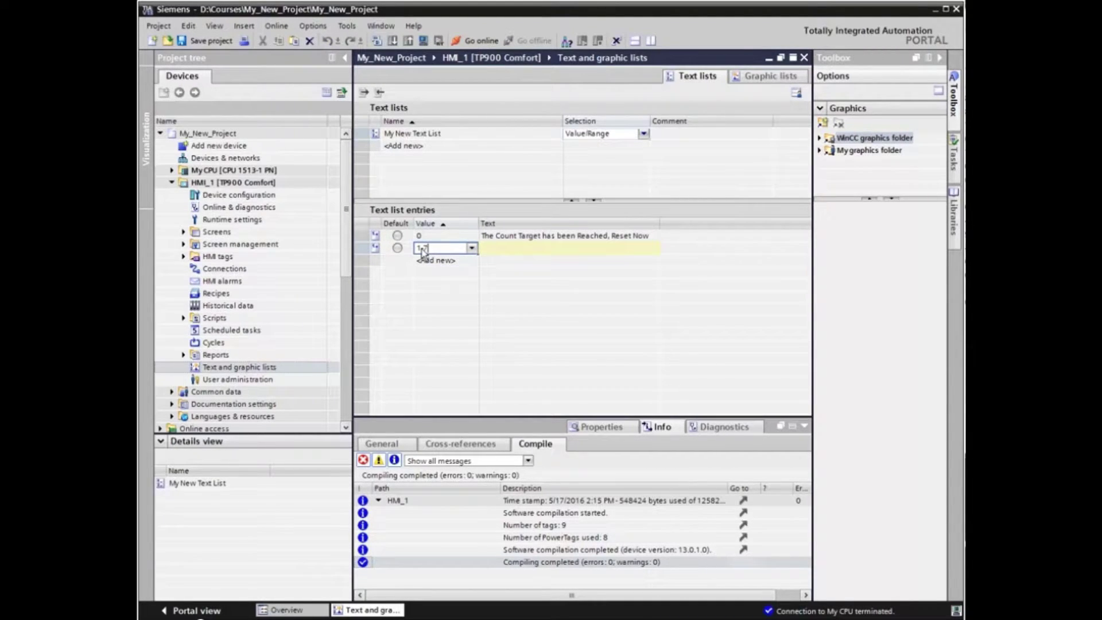
click(489, 248)
text(1he Count is L)
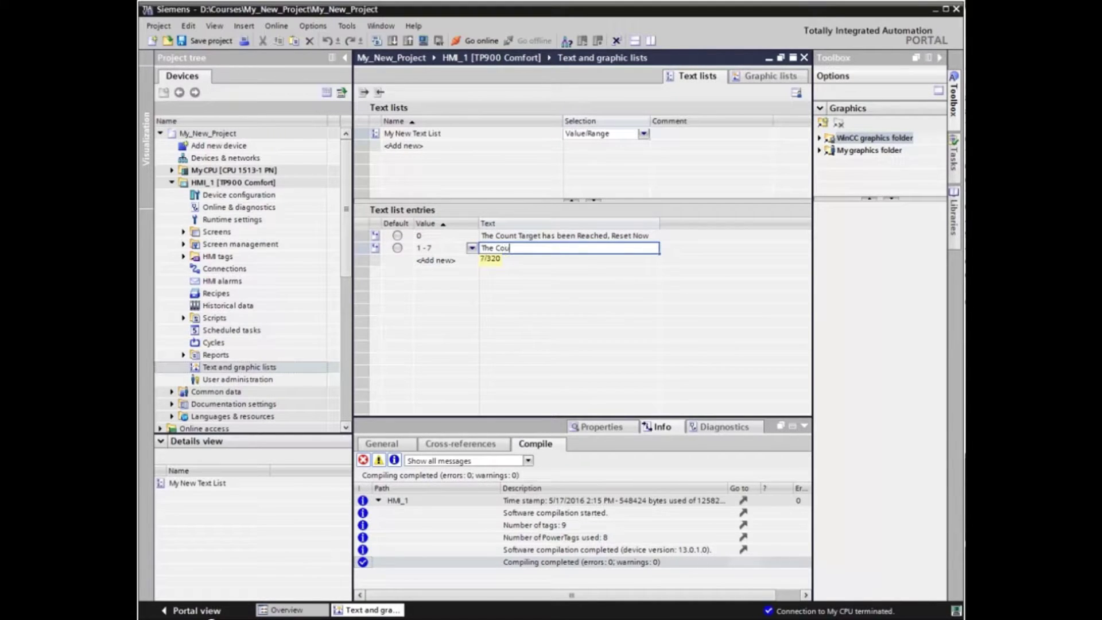
text(ow, prepare to Reset)
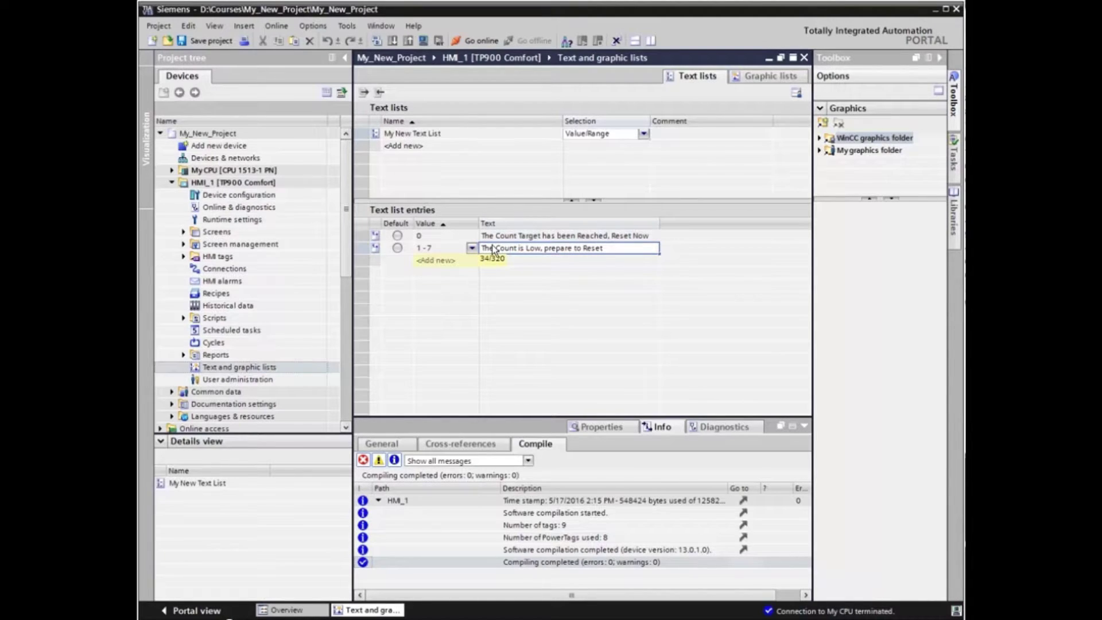
- Add a text list entry for the range 8-14 with the text "The Count is Mid-Range"
click(431, 261)
text(8)
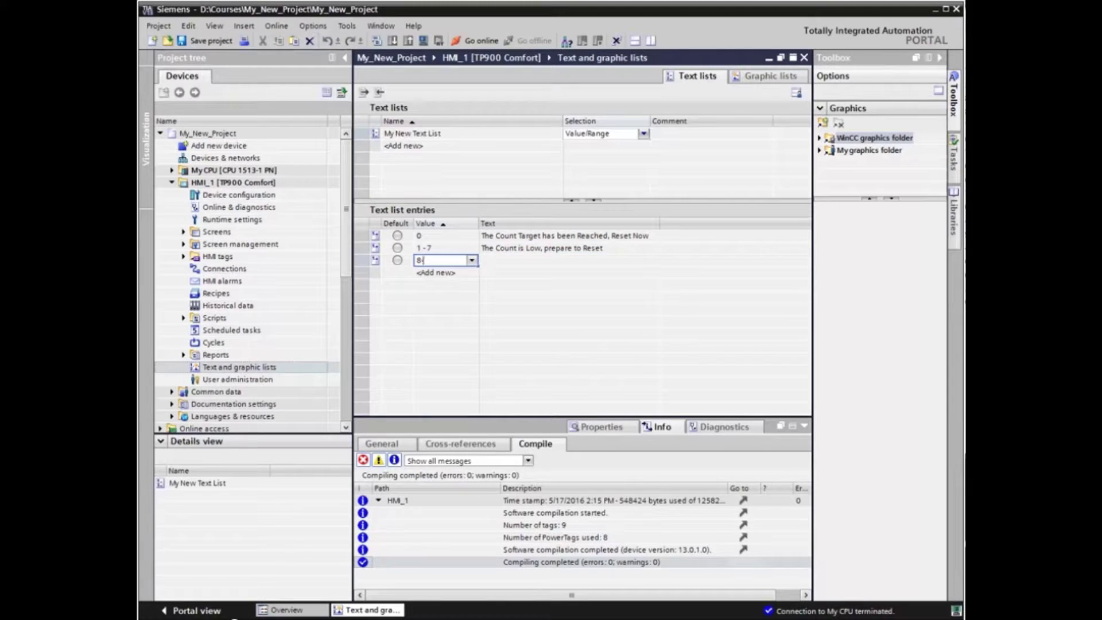
text(-14)
click(493, 258)
text(14)
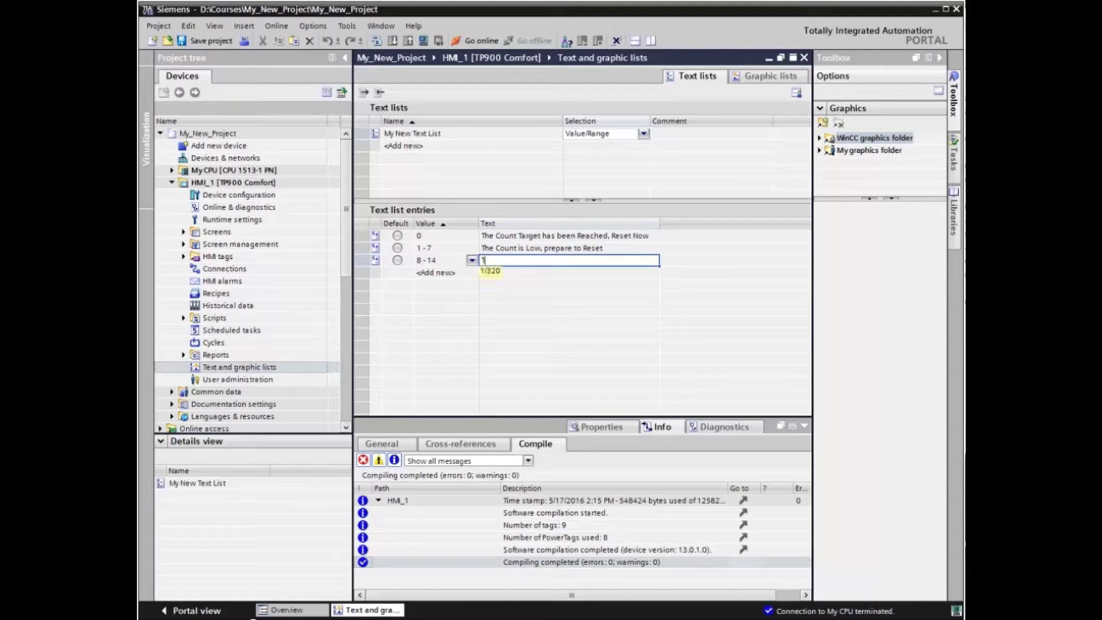
text(he Count is Mid-Range)
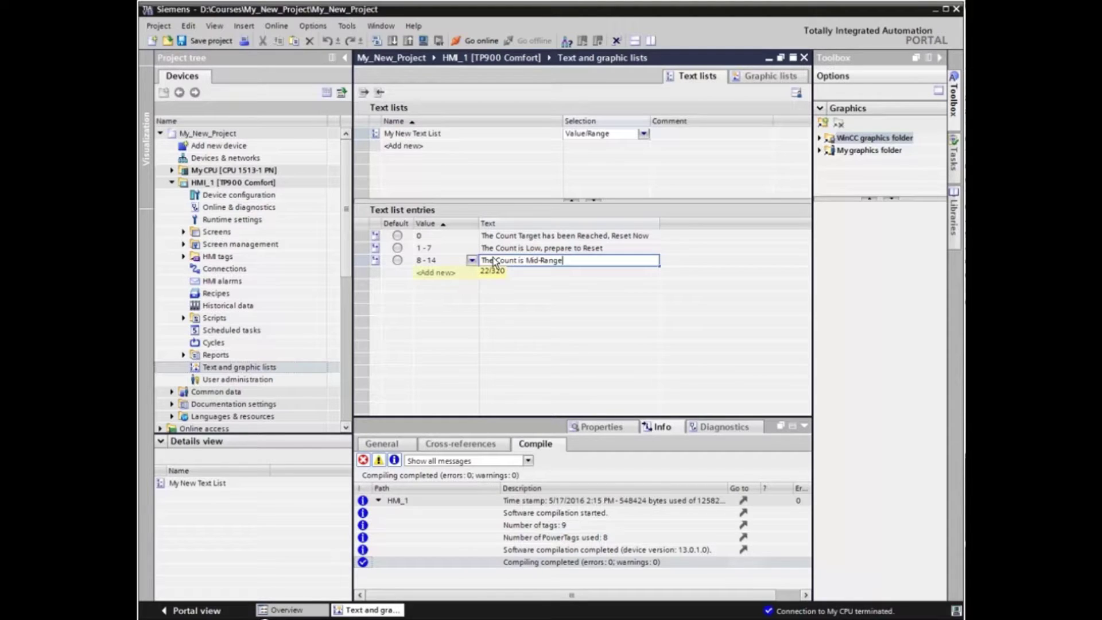
- Add a text list entry for the range 15-20 with the text "The Count is High"
click(431, 272)
text(15-20)
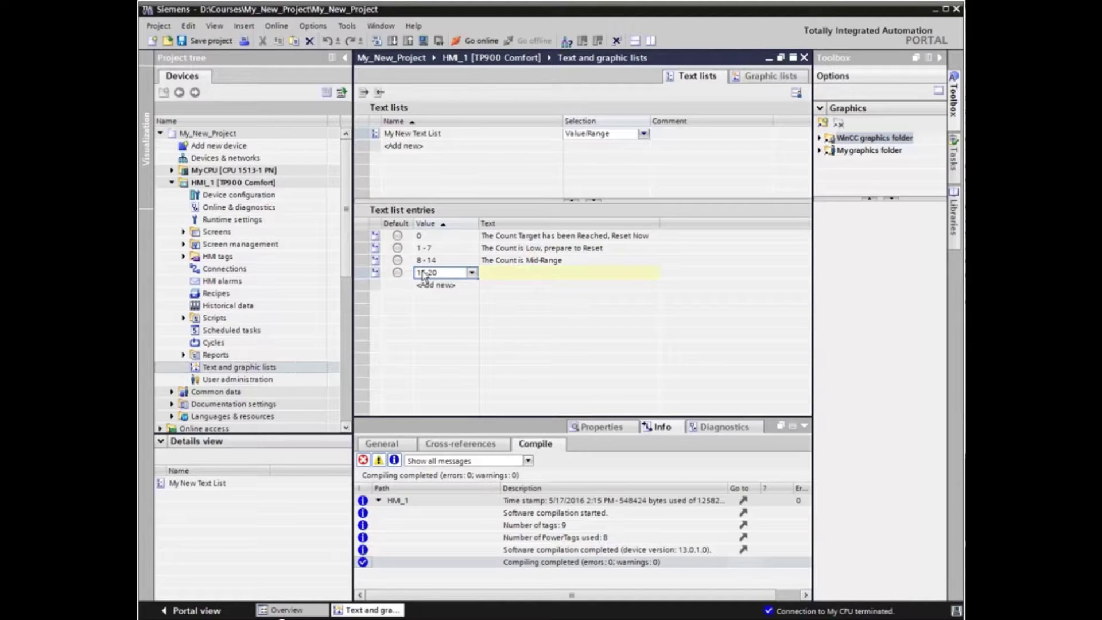
click(499, 275)
text(The Count is High)
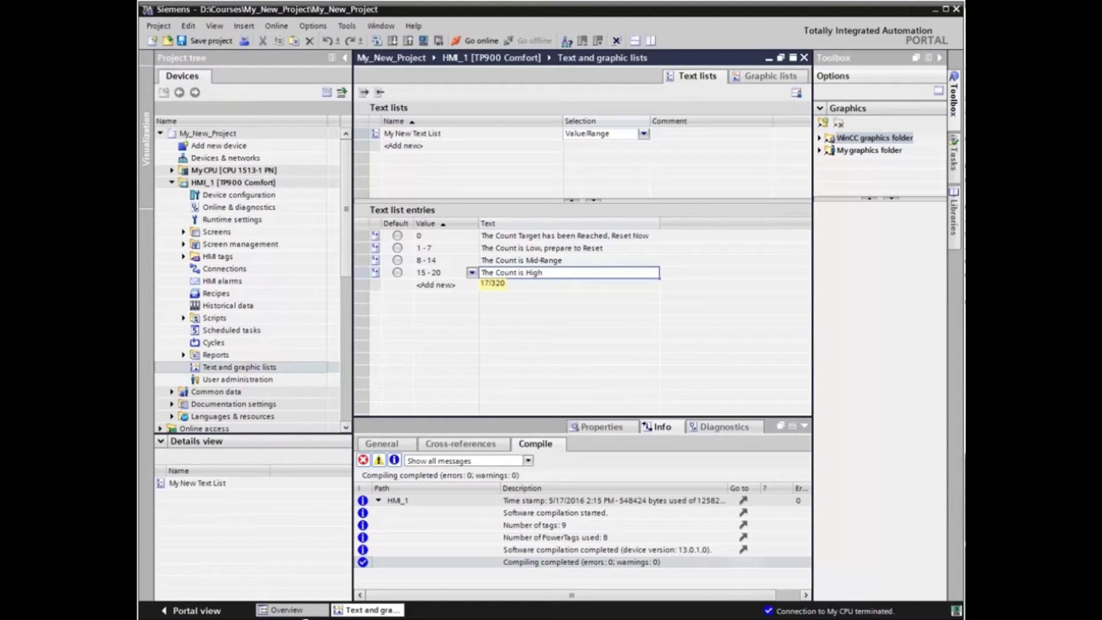
key(Return)
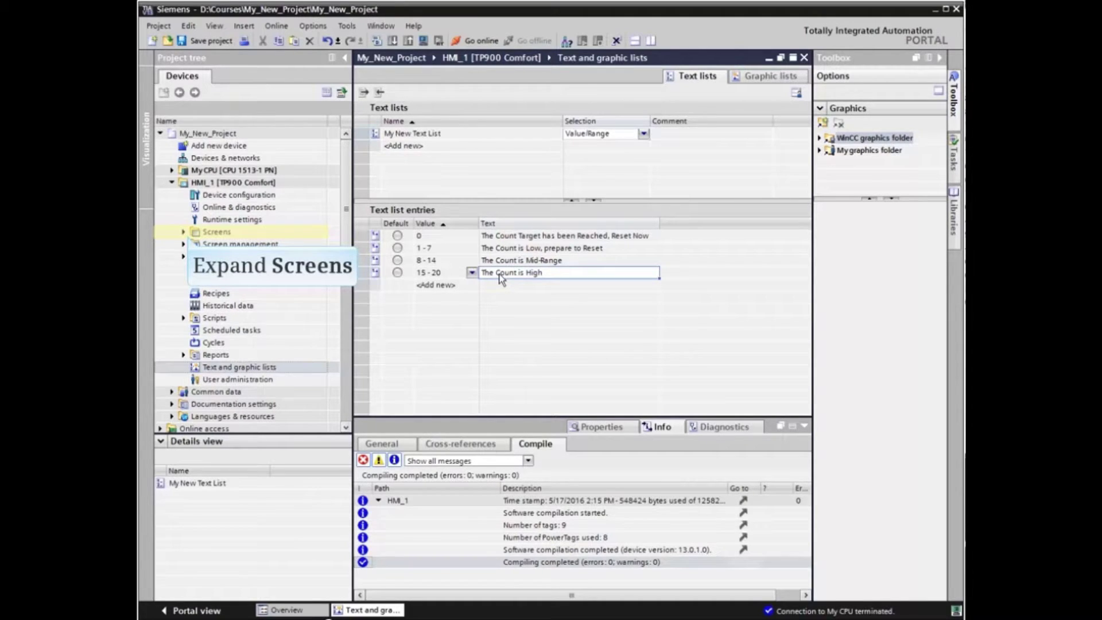
- On the Count Screen, place a symbolic I/O field beside the bar graph above the "Count Screen" label and enlarge it to fit the longest message
click(183, 231)
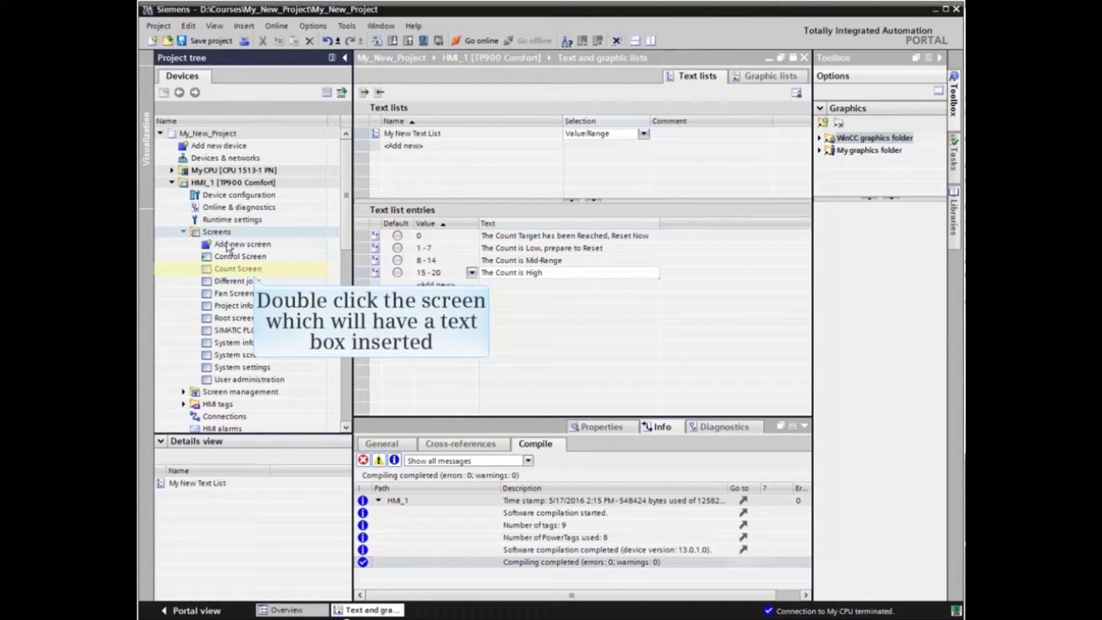
double_click(238, 269)
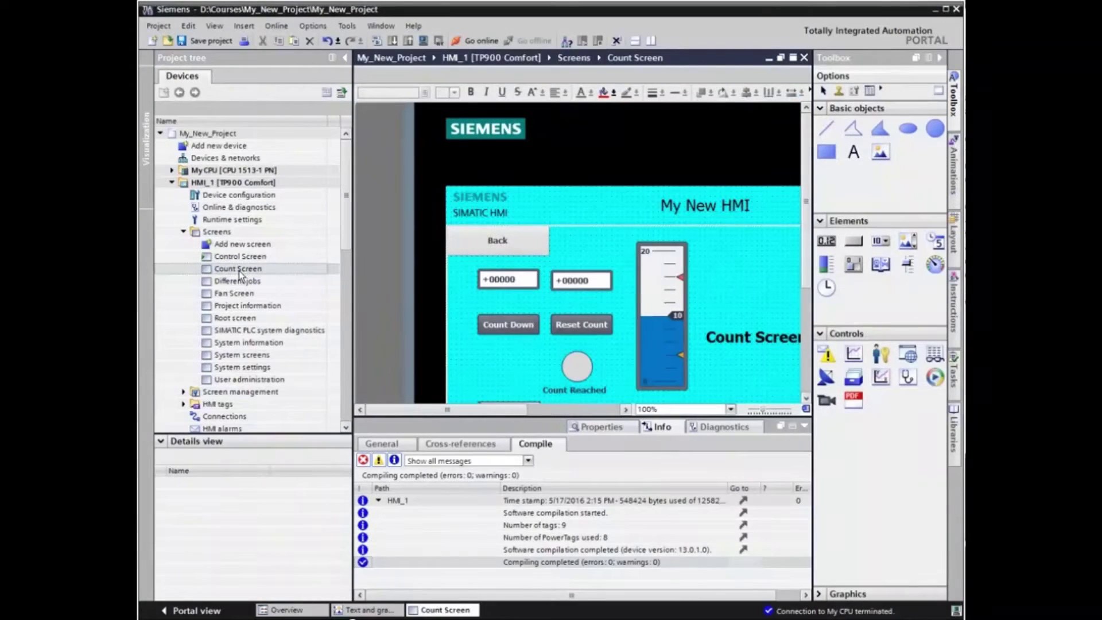
drag(511, 410, 577, 426)
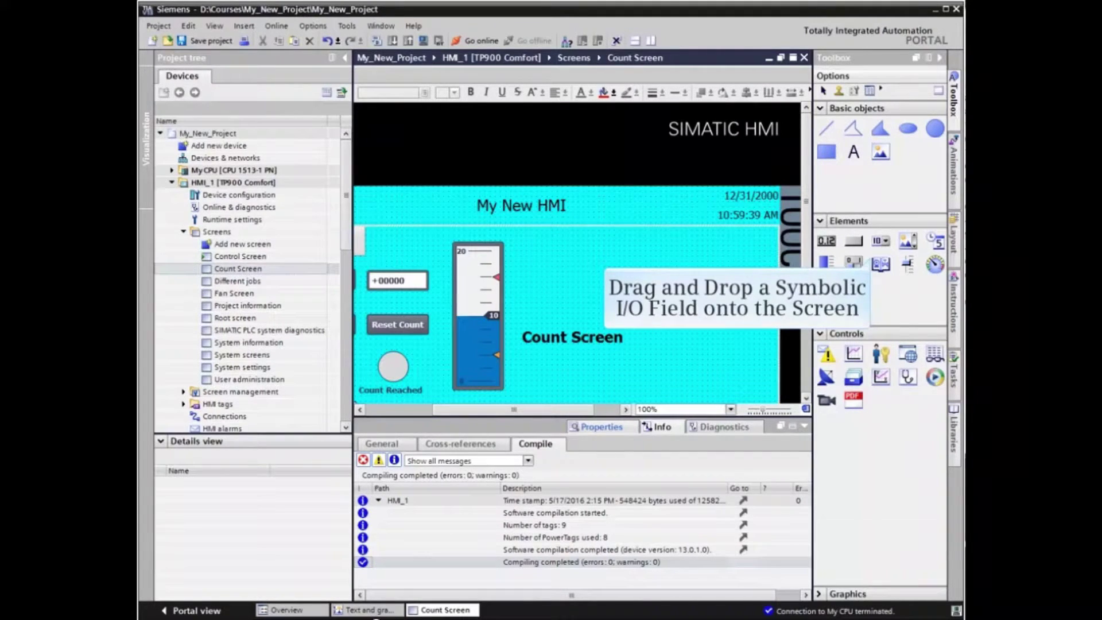
drag(879, 241, 565, 261)
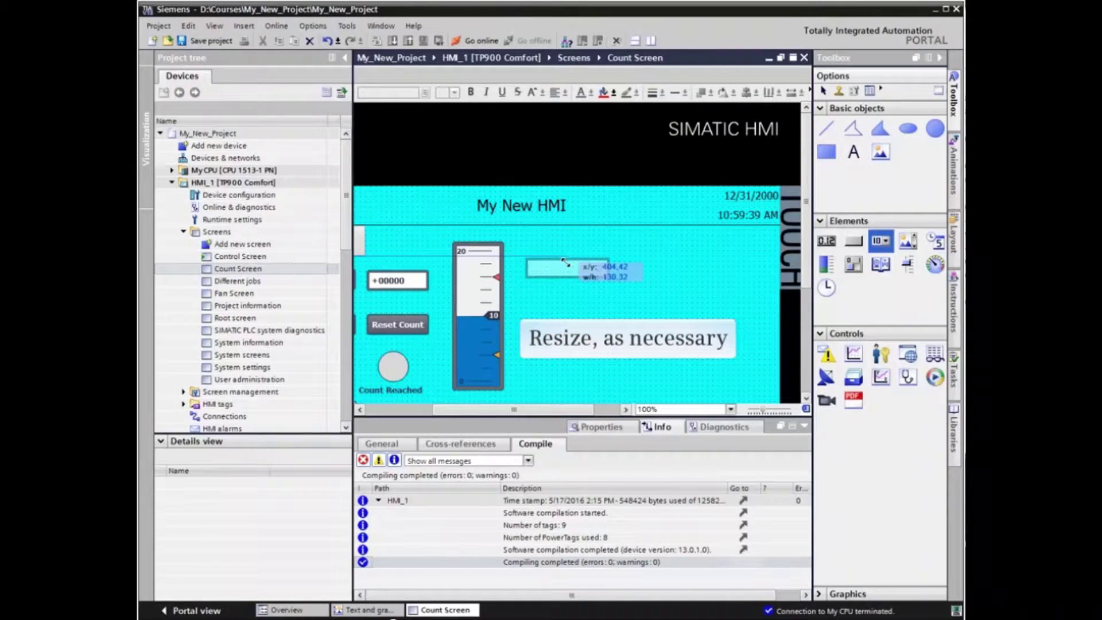
drag(565, 261, 761, 292)
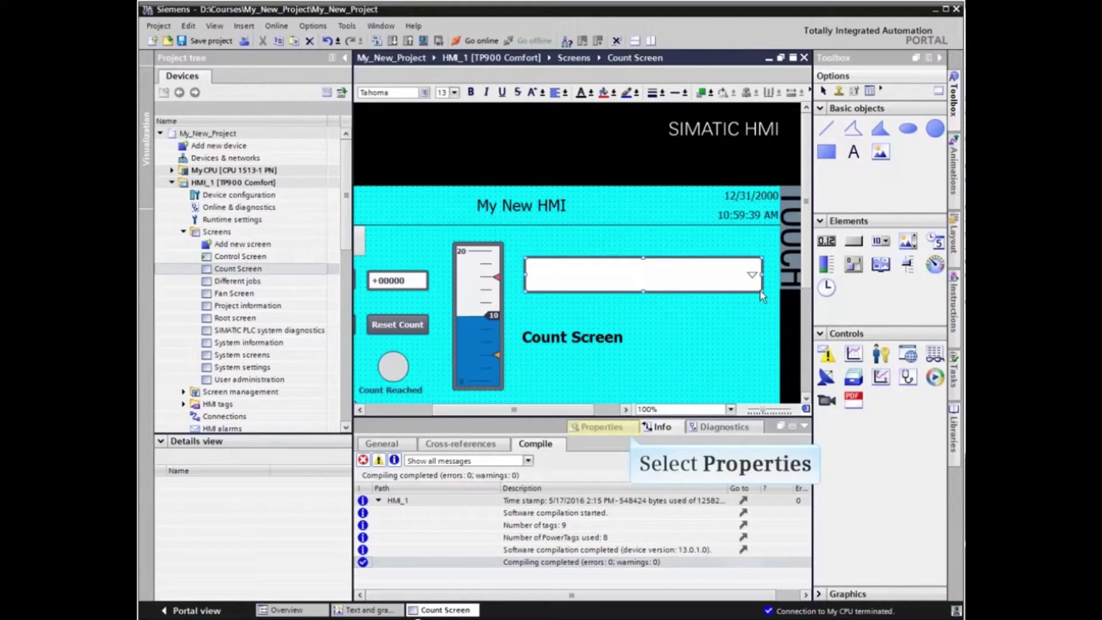
- Set the symbolic I/O field's operation mode to Output in its general properties
click(596, 427)
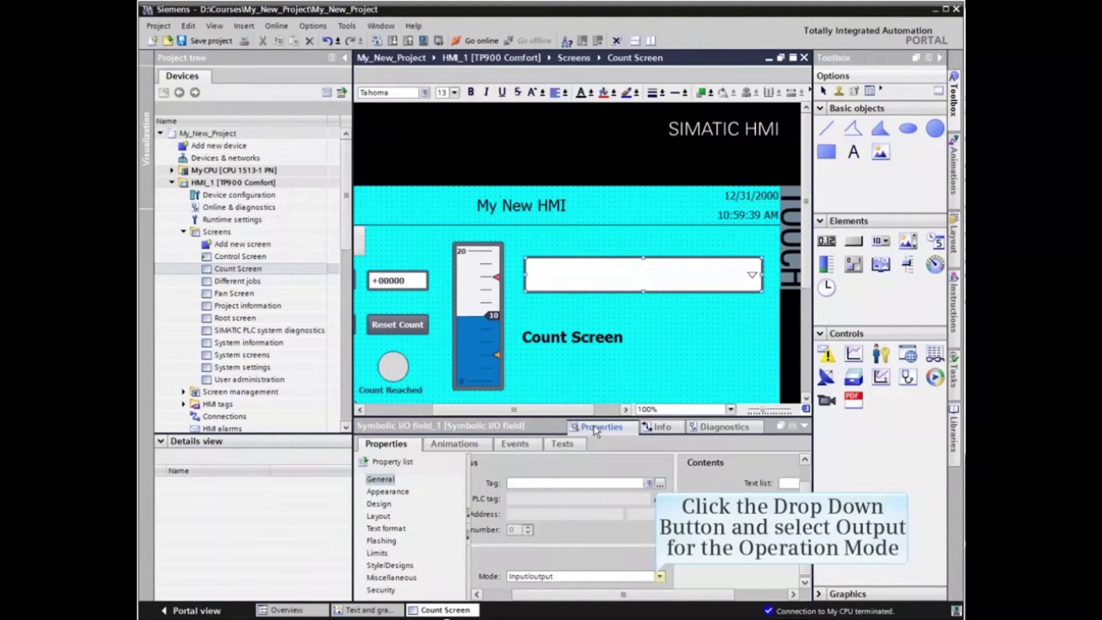
click(660, 576)
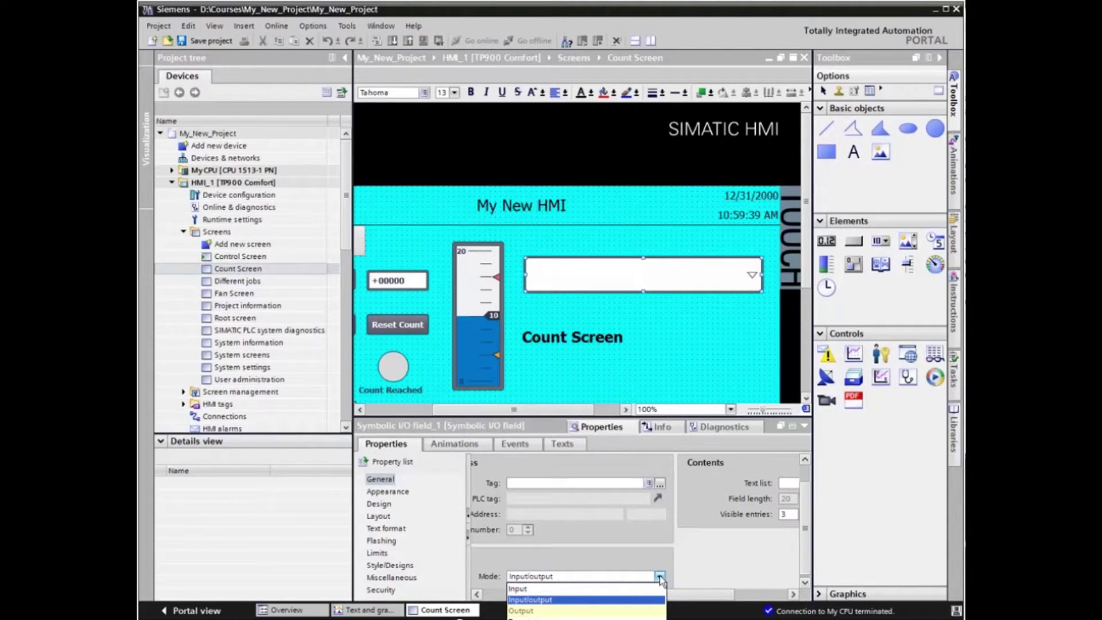
click(532, 610)
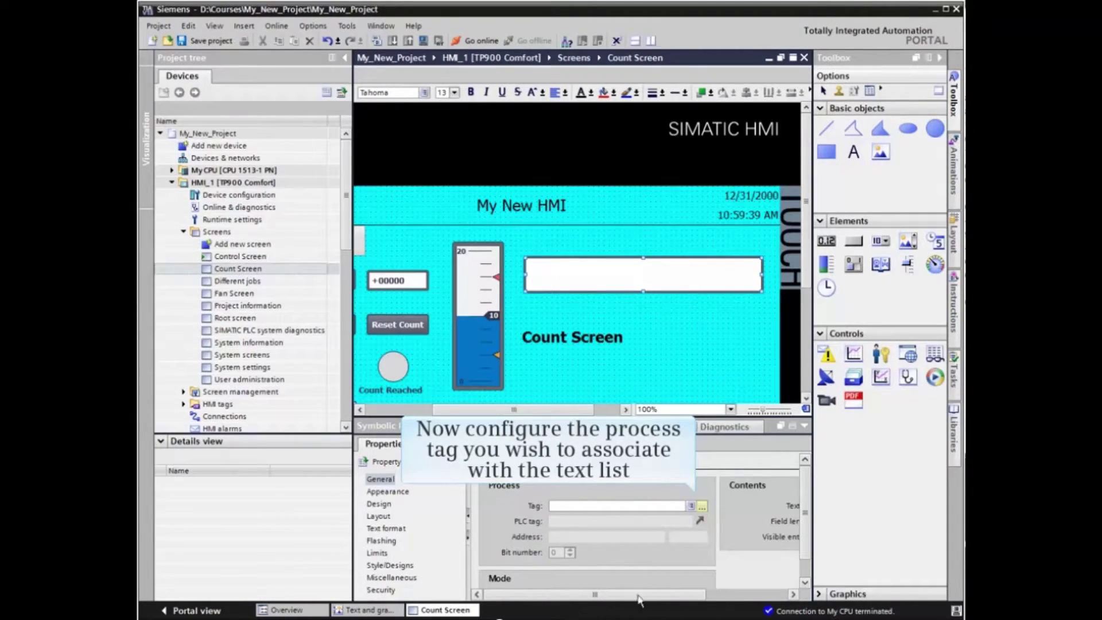
- Assign the Count Value tag from the PLC's HMI Tags table as the symbolic I/O field's process tag
click(701, 506)
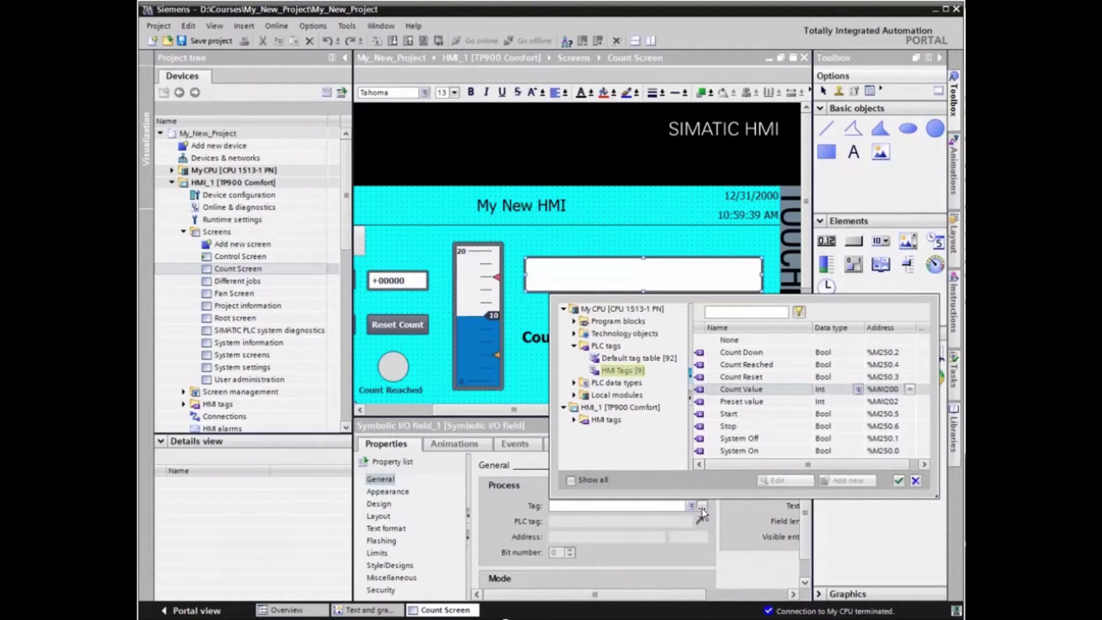
click(621, 371)
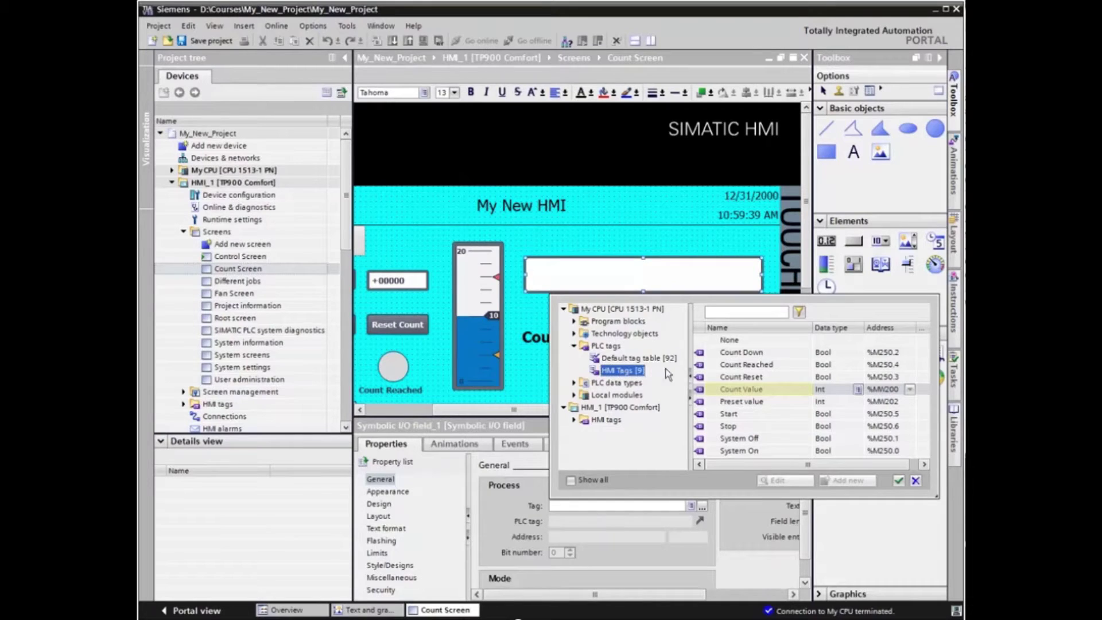
click(748, 389)
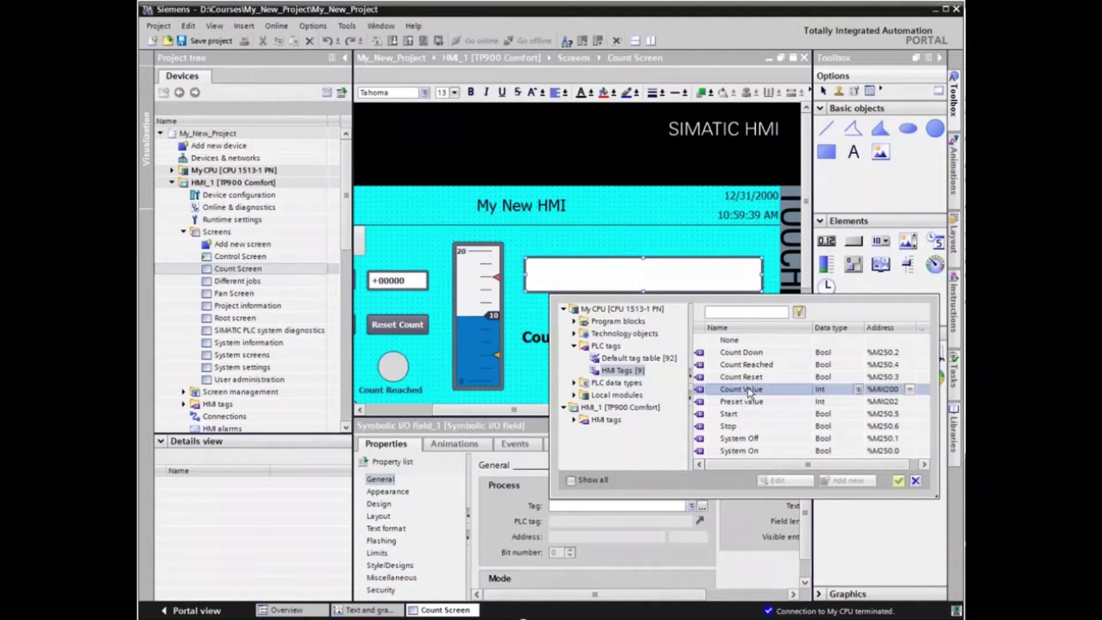
click(898, 479)
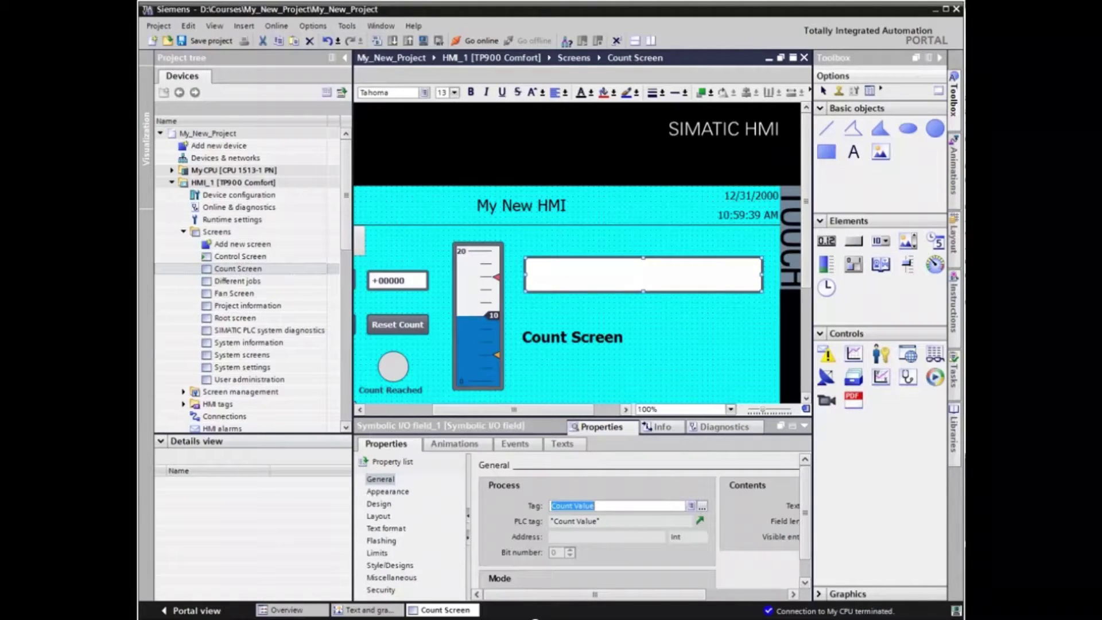
- Assign "My New Text List" as the text list of the symbolic I/O field
drag(689, 594, 771, 607)
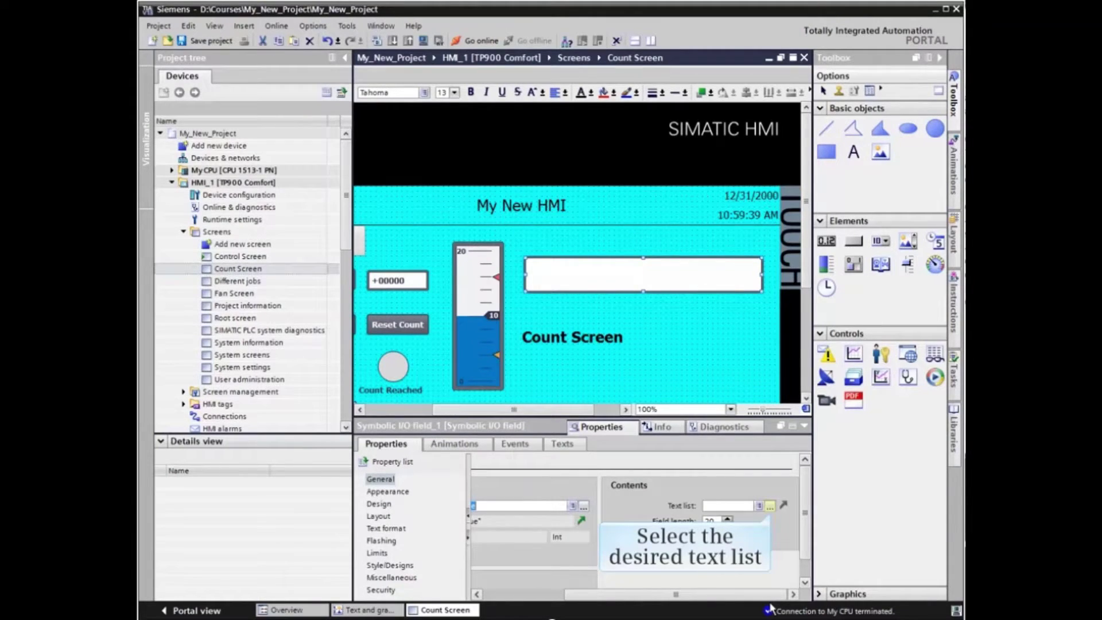
click(769, 505)
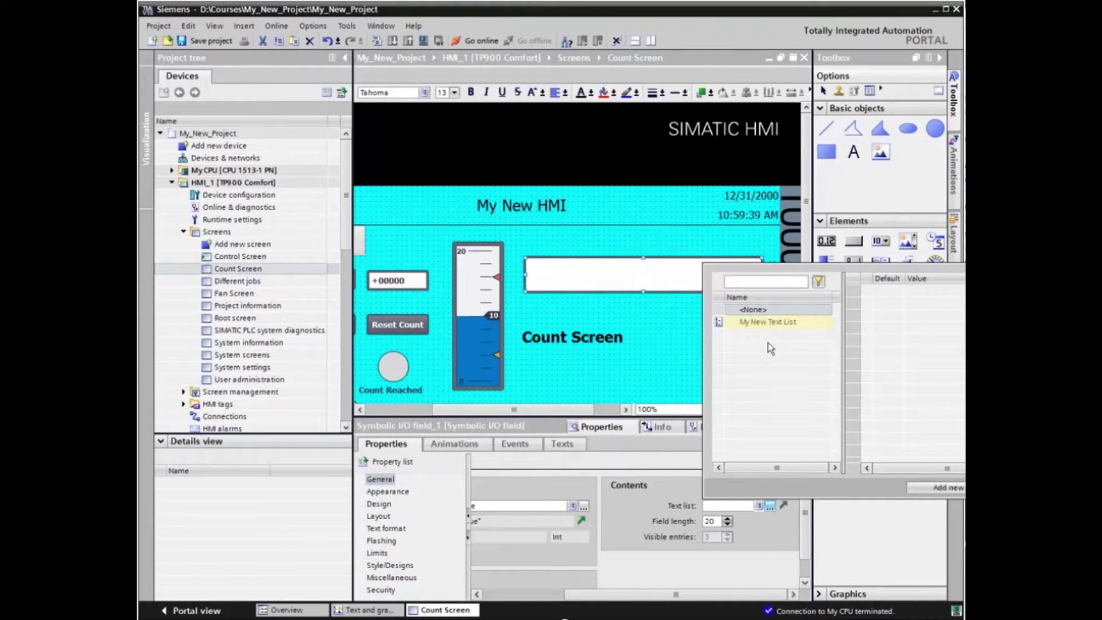
double_click(768, 322)
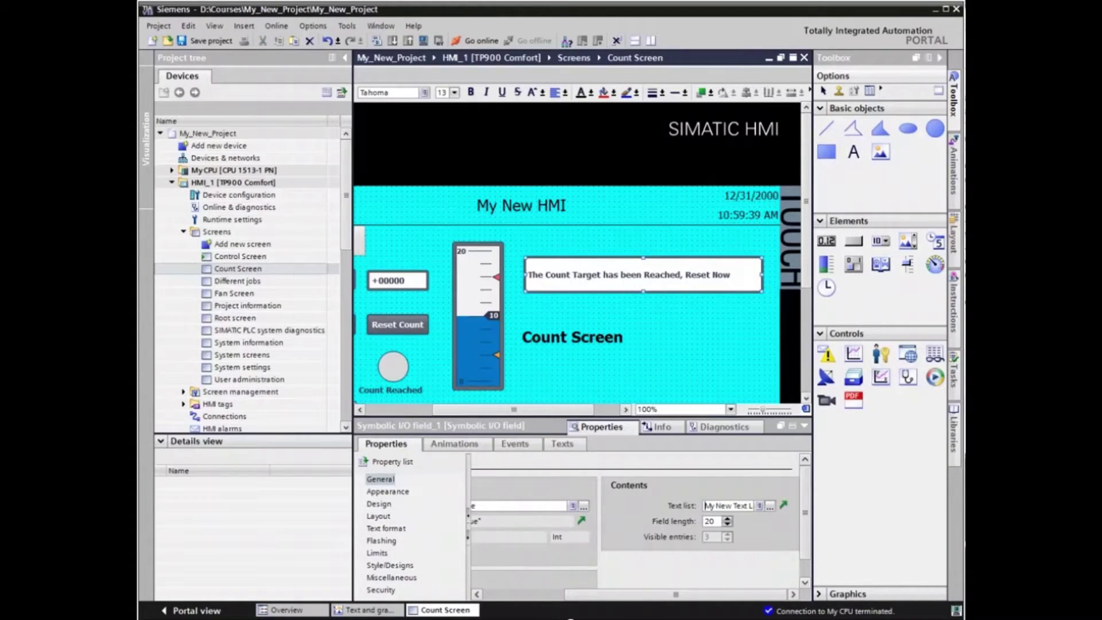
click(549, 595)
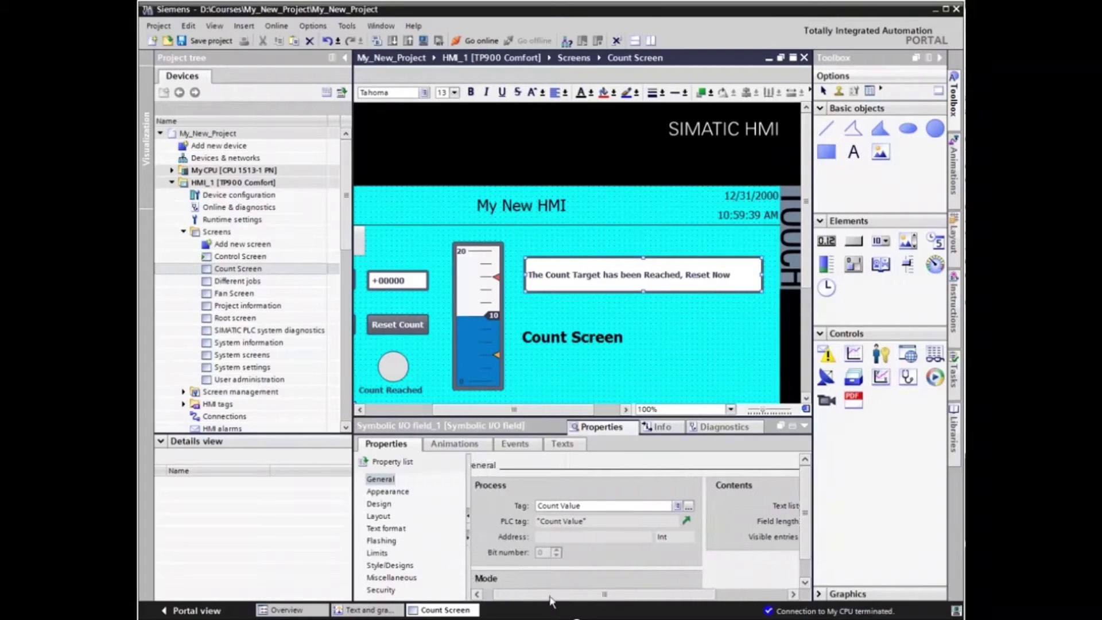
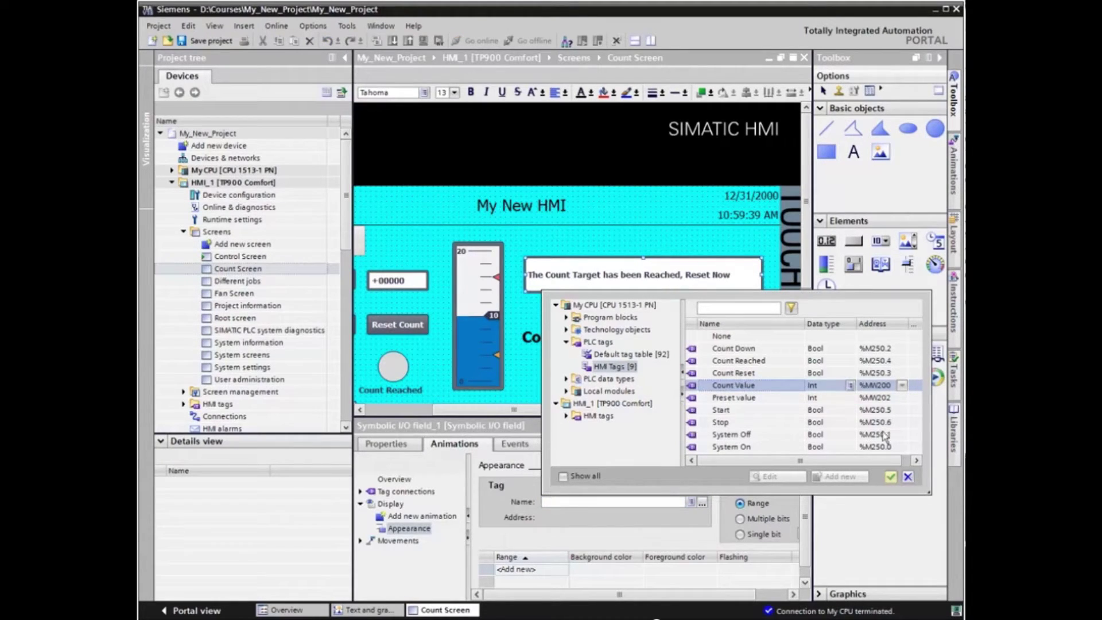
- Link the symbolic I/O field's appearance animation to the Count Value tag and add a range entry of 0
click(890, 476)
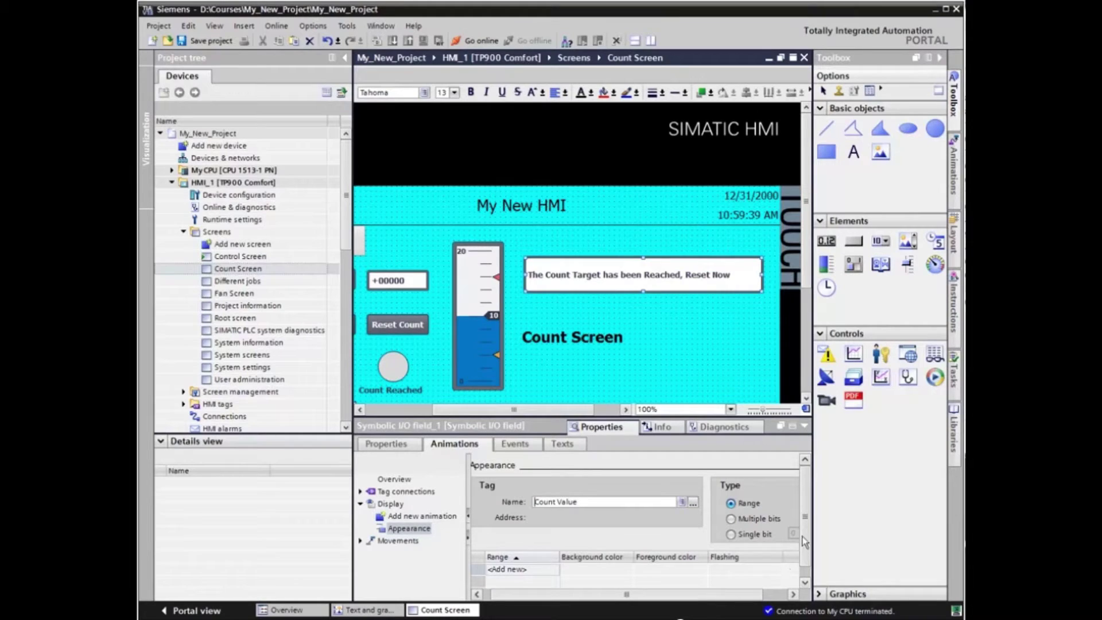
scroll(805, 519, down, 1)
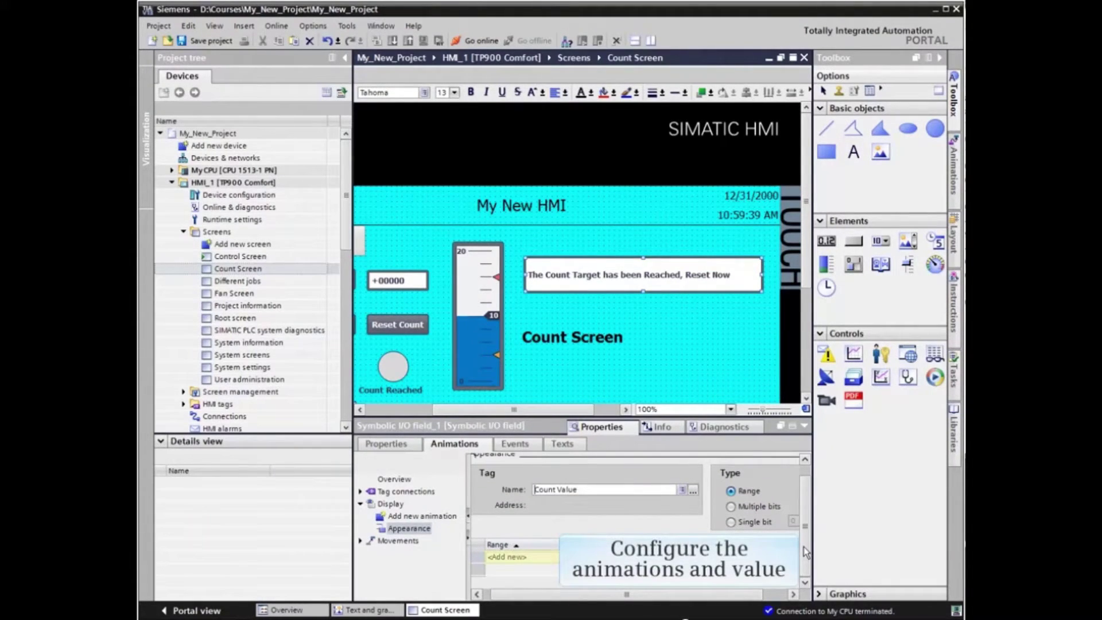
click(525, 557)
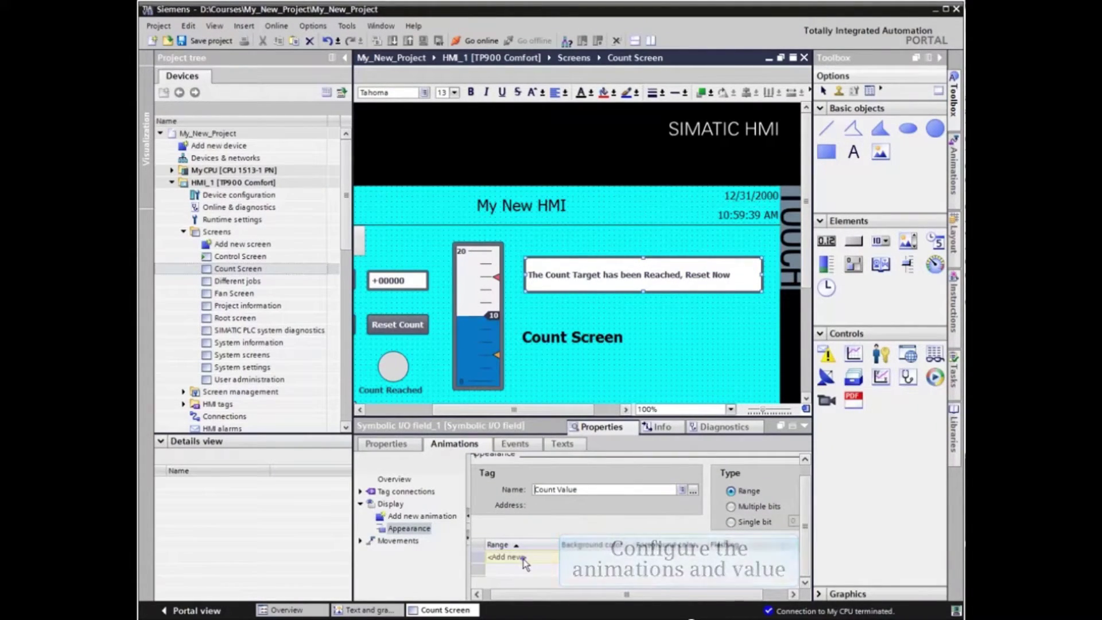
click(499, 557)
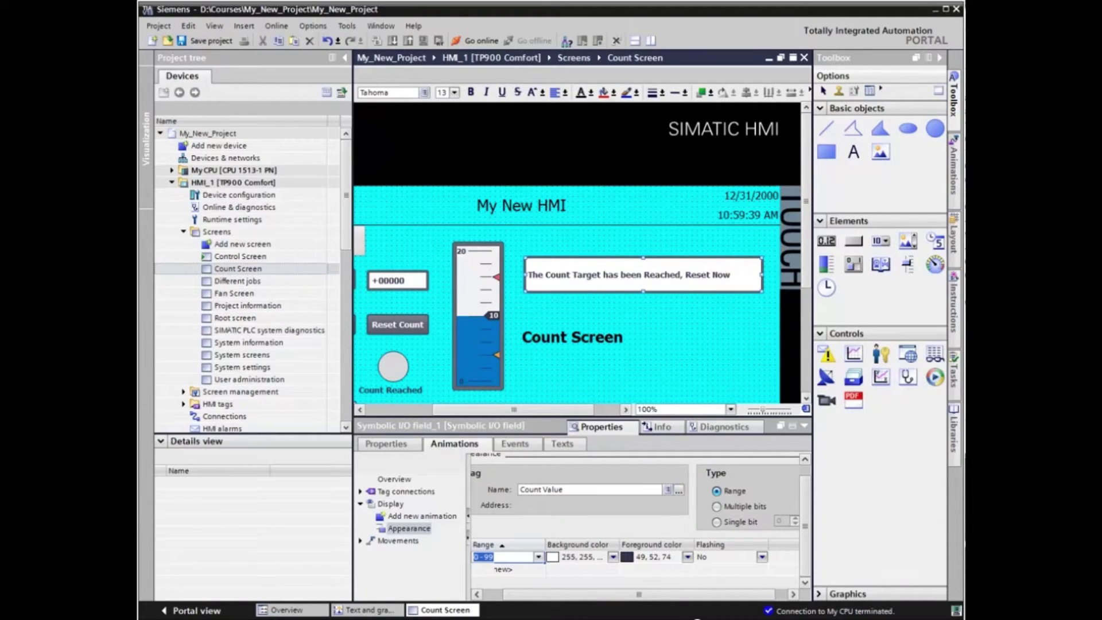
text(0)
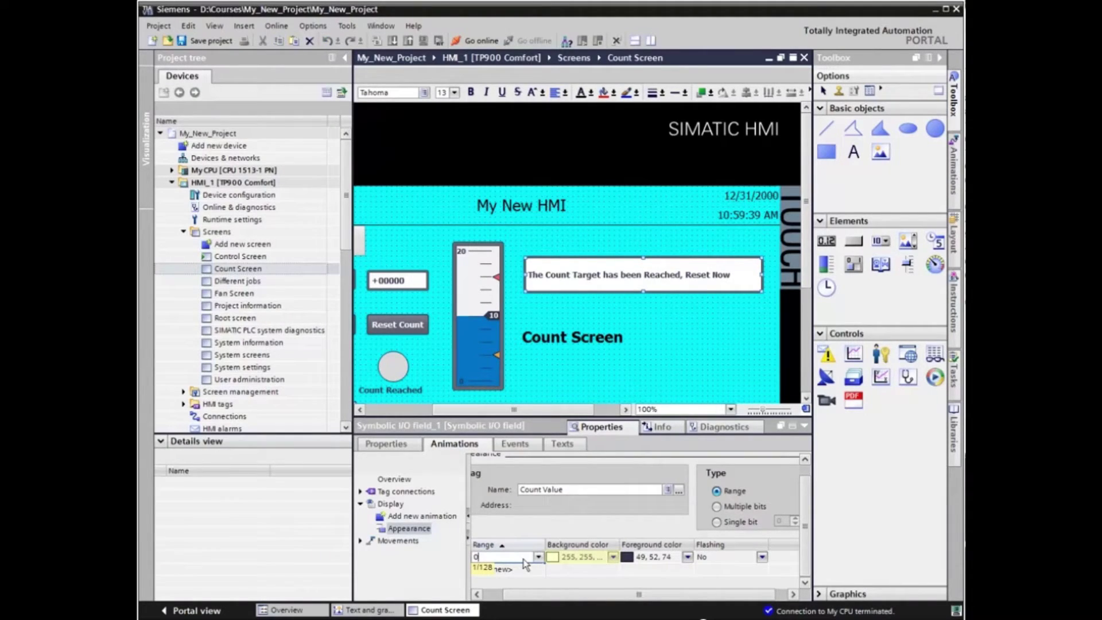
- Format the 0 range with a red background (255, 0, 0), black foreground (0, 0, 0) and flashing set to Yes
click(611, 558)
click(613, 558)
click(555, 479)
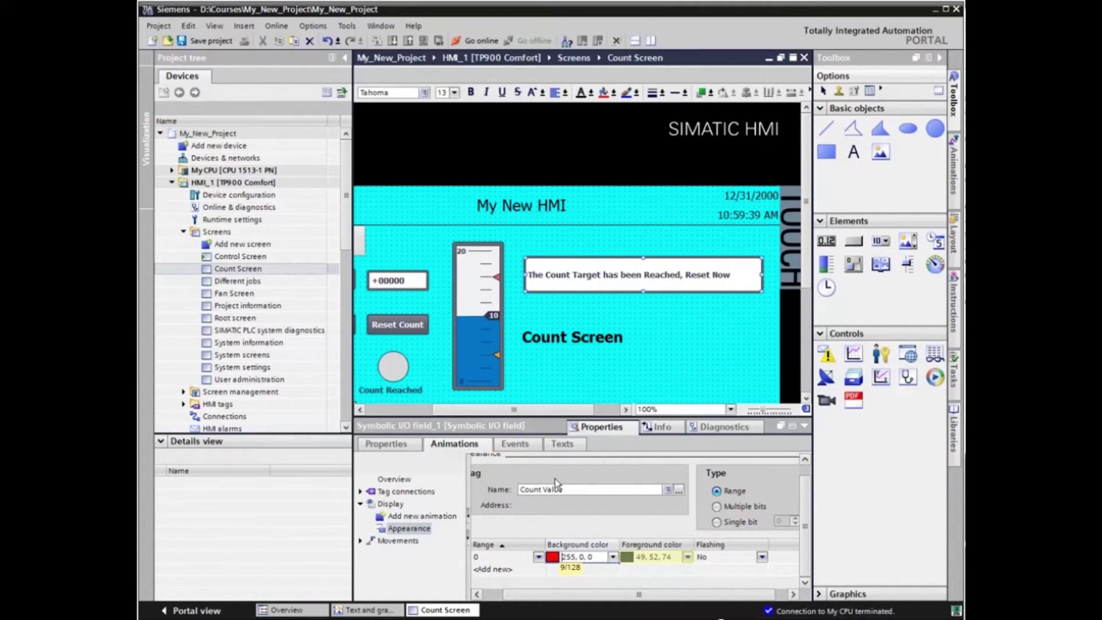
click(687, 557)
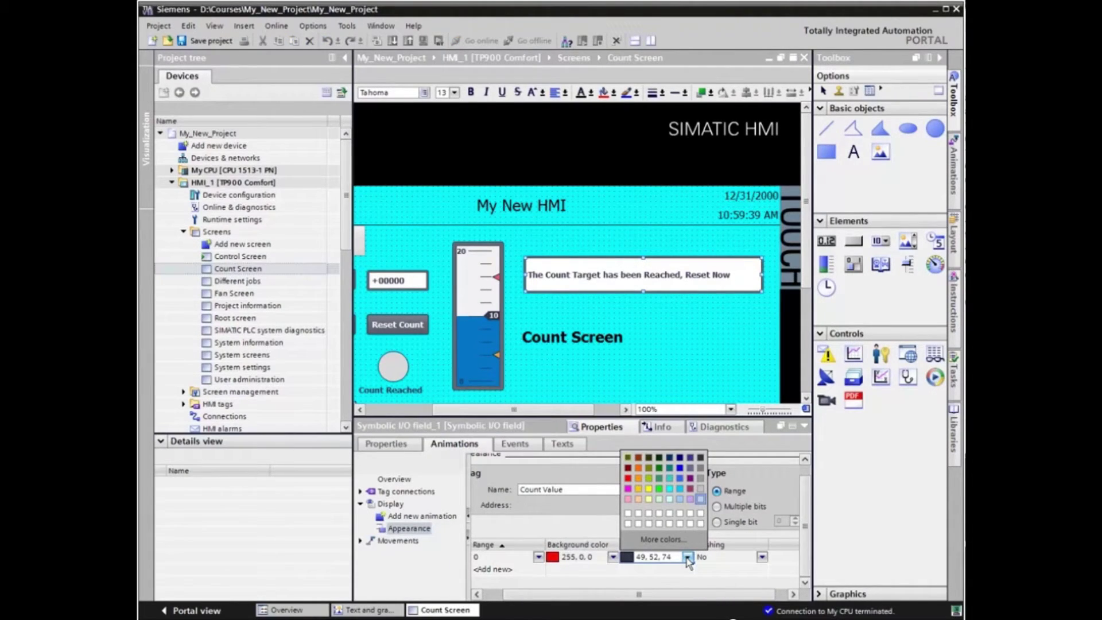
click(627, 457)
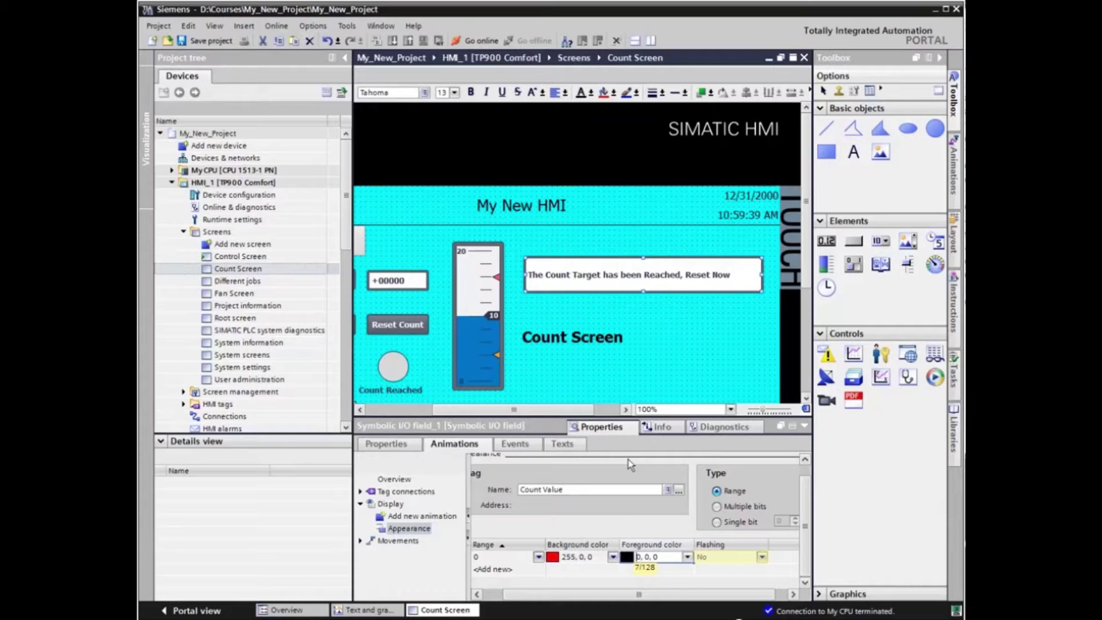
click(761, 557)
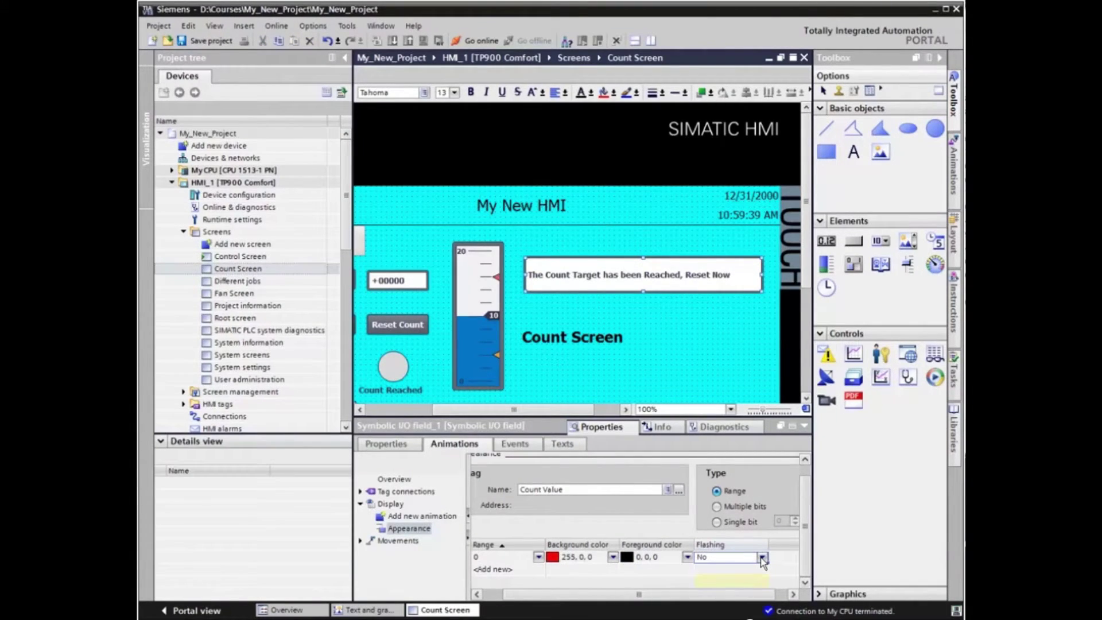
click(705, 581)
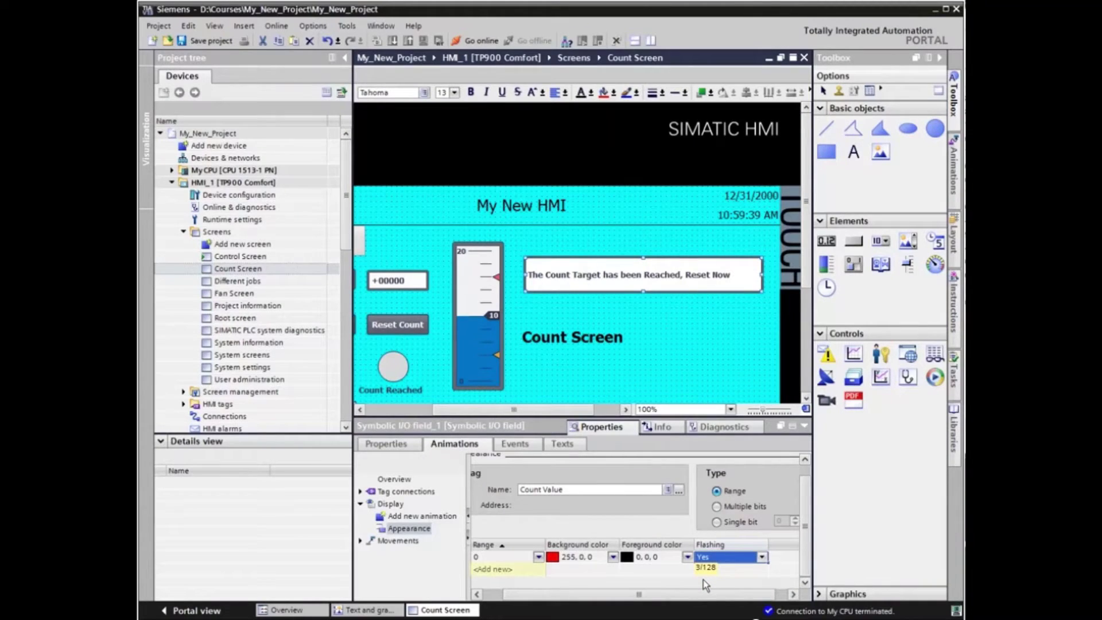
- Add a 1-7 range to the appearance animation and give it a pink background (255, 153, 204)
click(493, 568)
text(1-7)
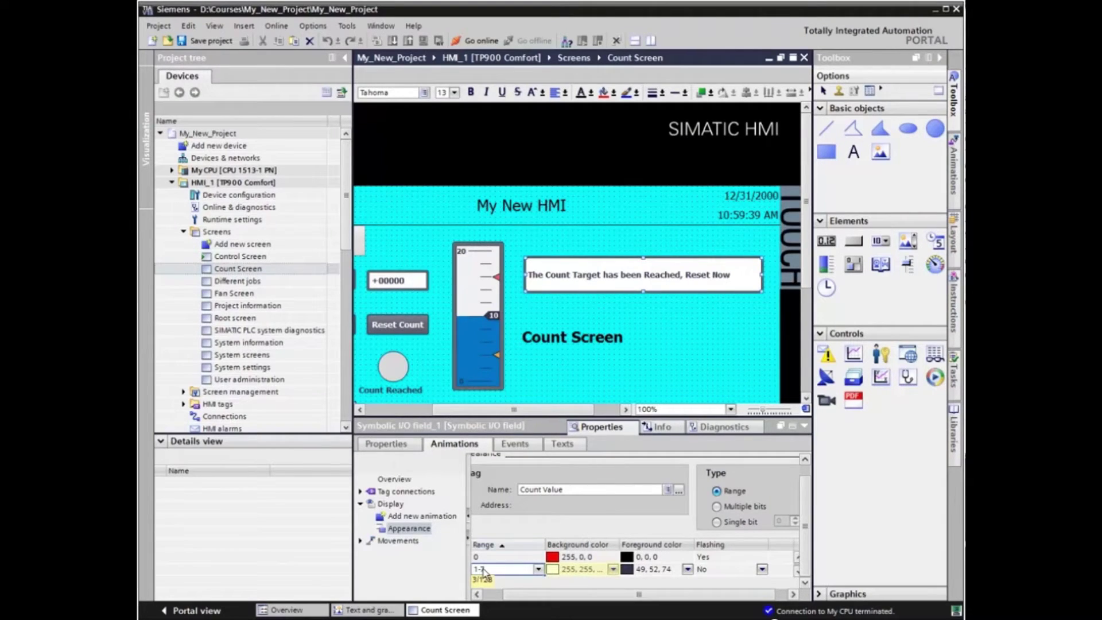
click(613, 568)
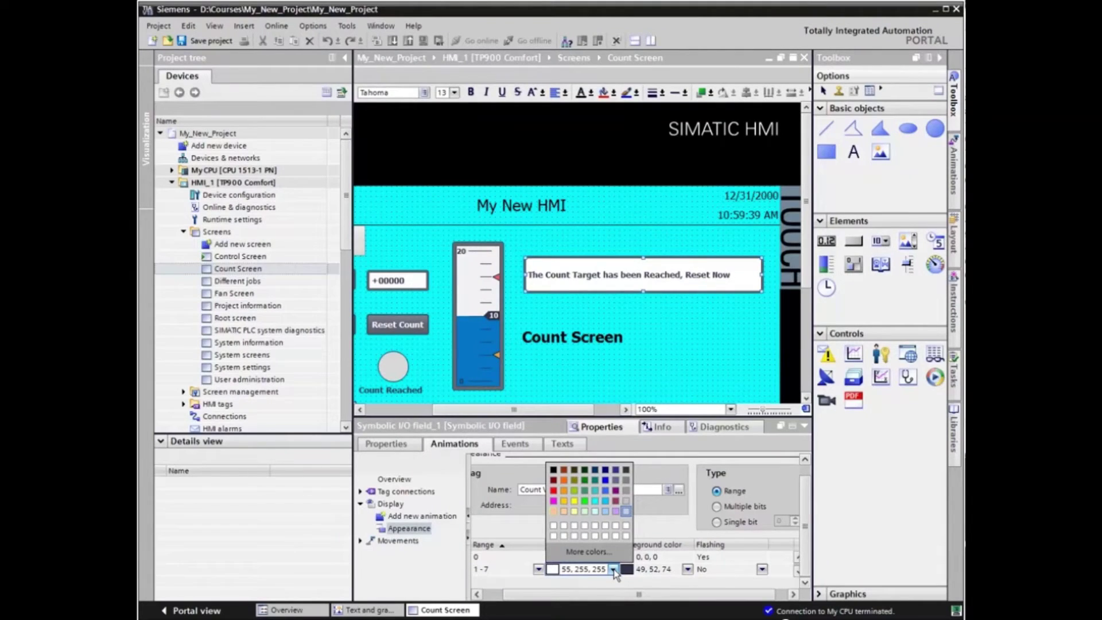
click(552, 511)
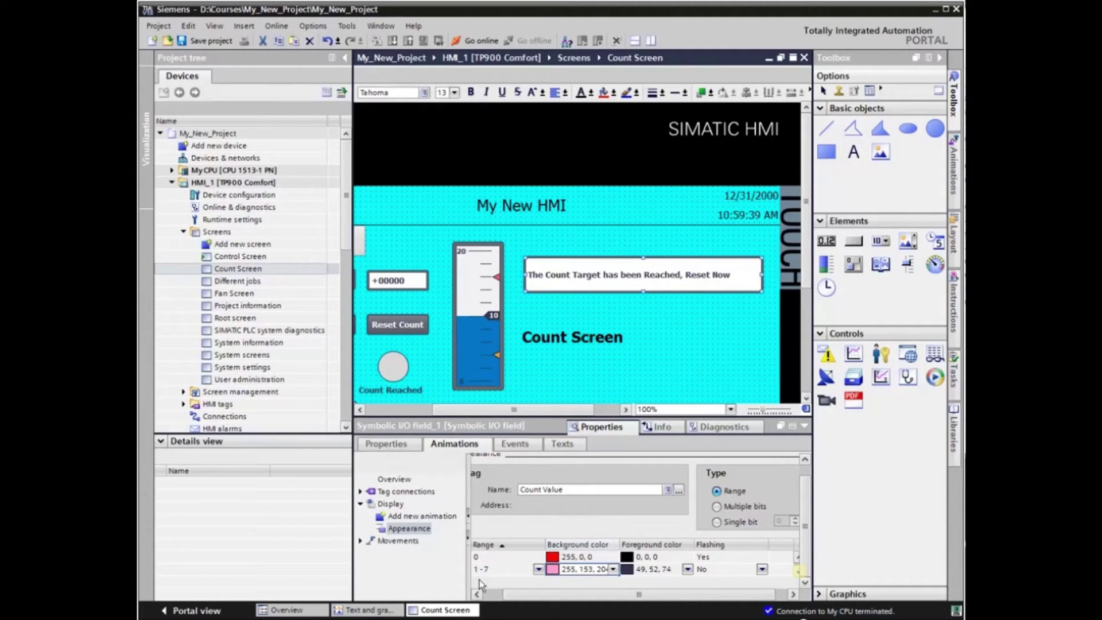
scroll(798, 576, down, 2)
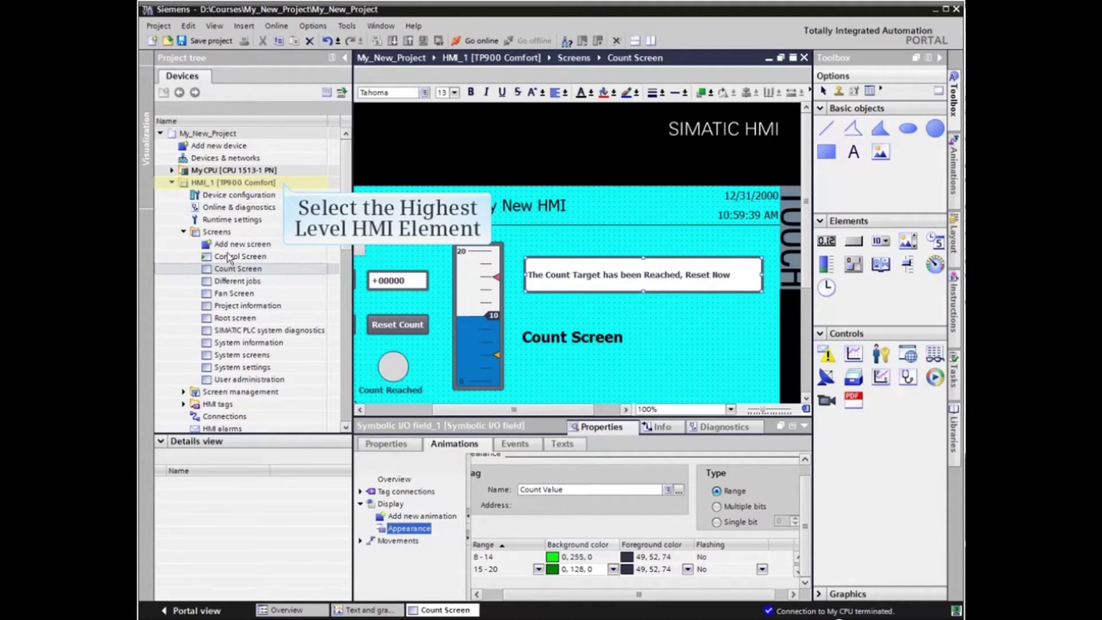
- Start the simulation of HMI_1 and reset the count on the running Count Screen
click(224, 183)
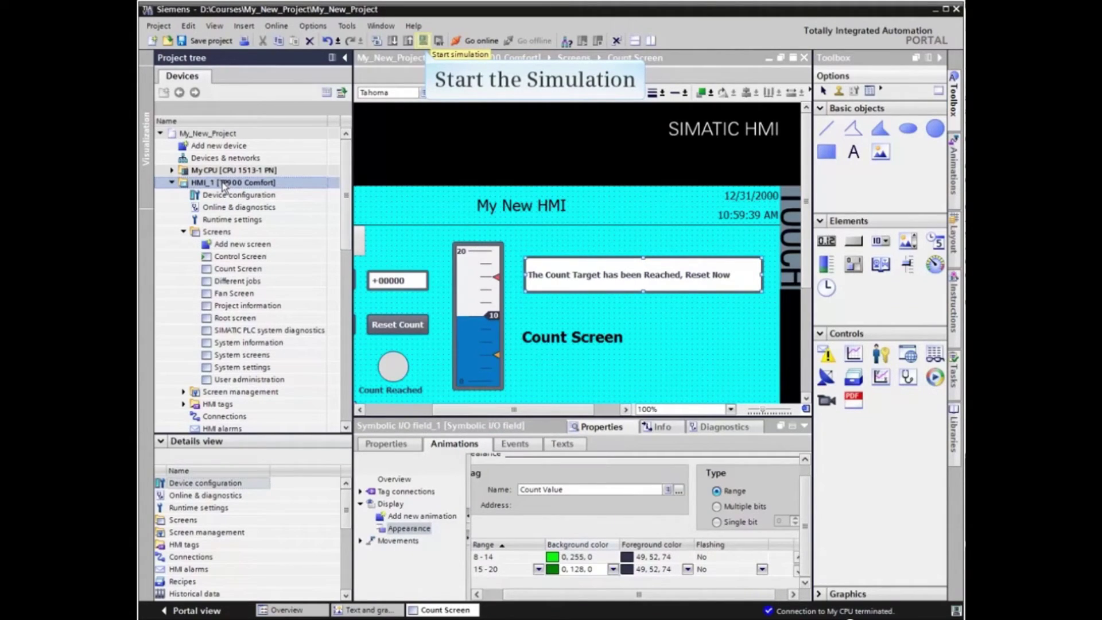
click(423, 40)
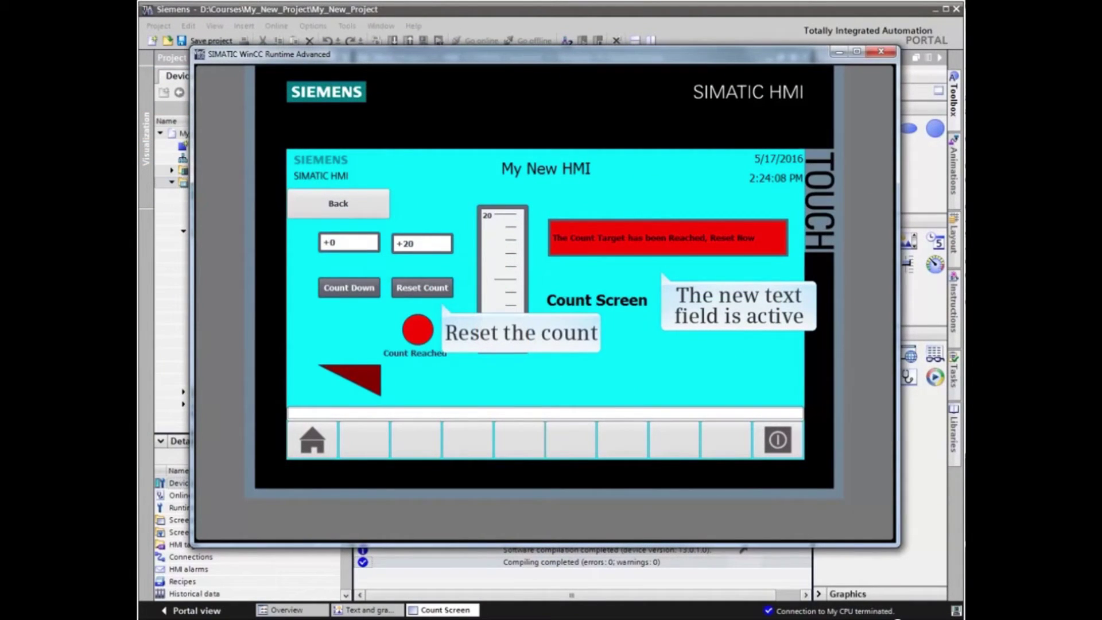
click(422, 287)
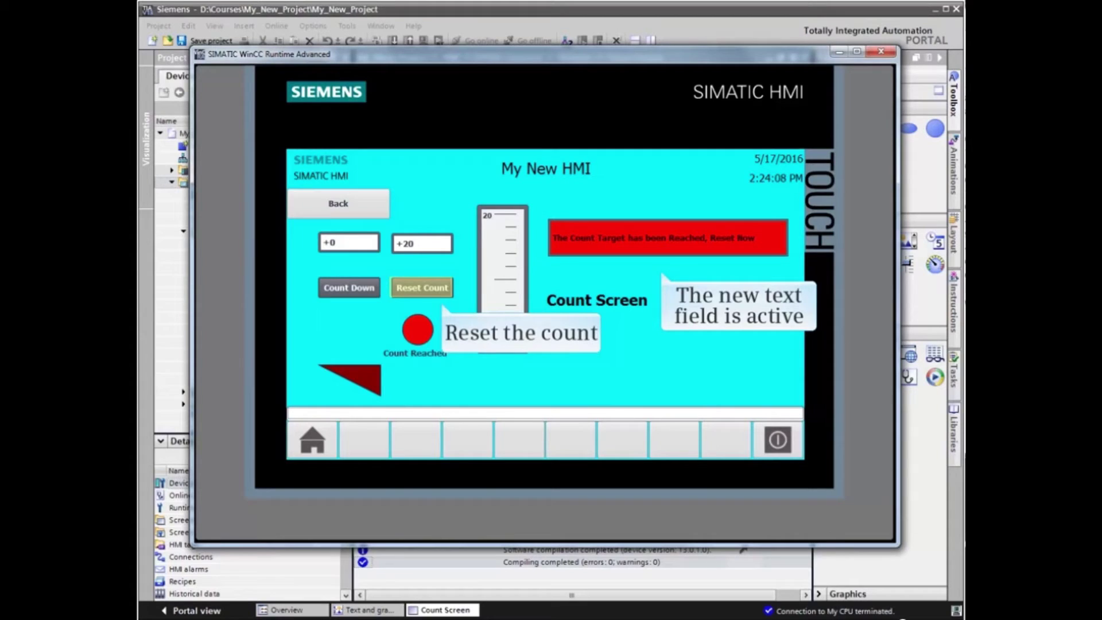